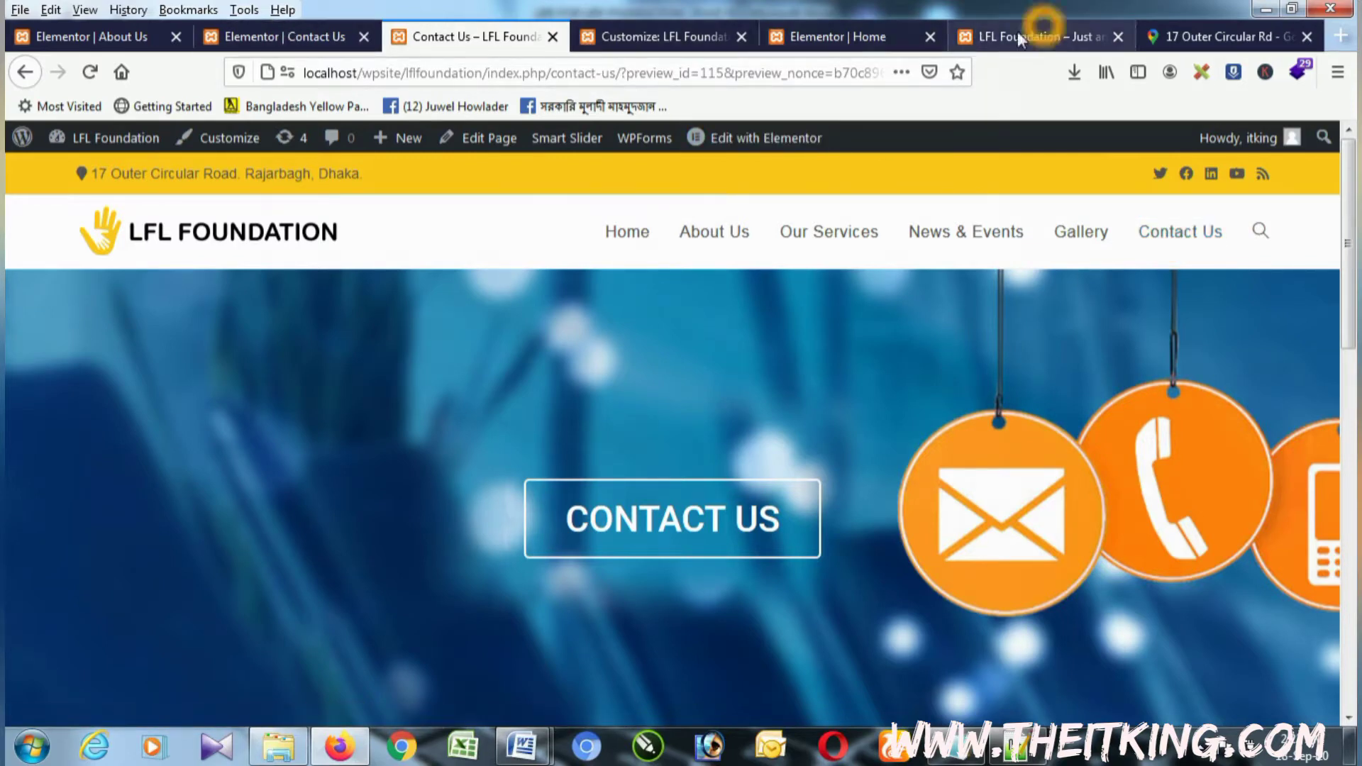
Step: Check the Contact Us page in its Elementor editor and open the site's WordPress dashboard from the live preview
click(291, 39)
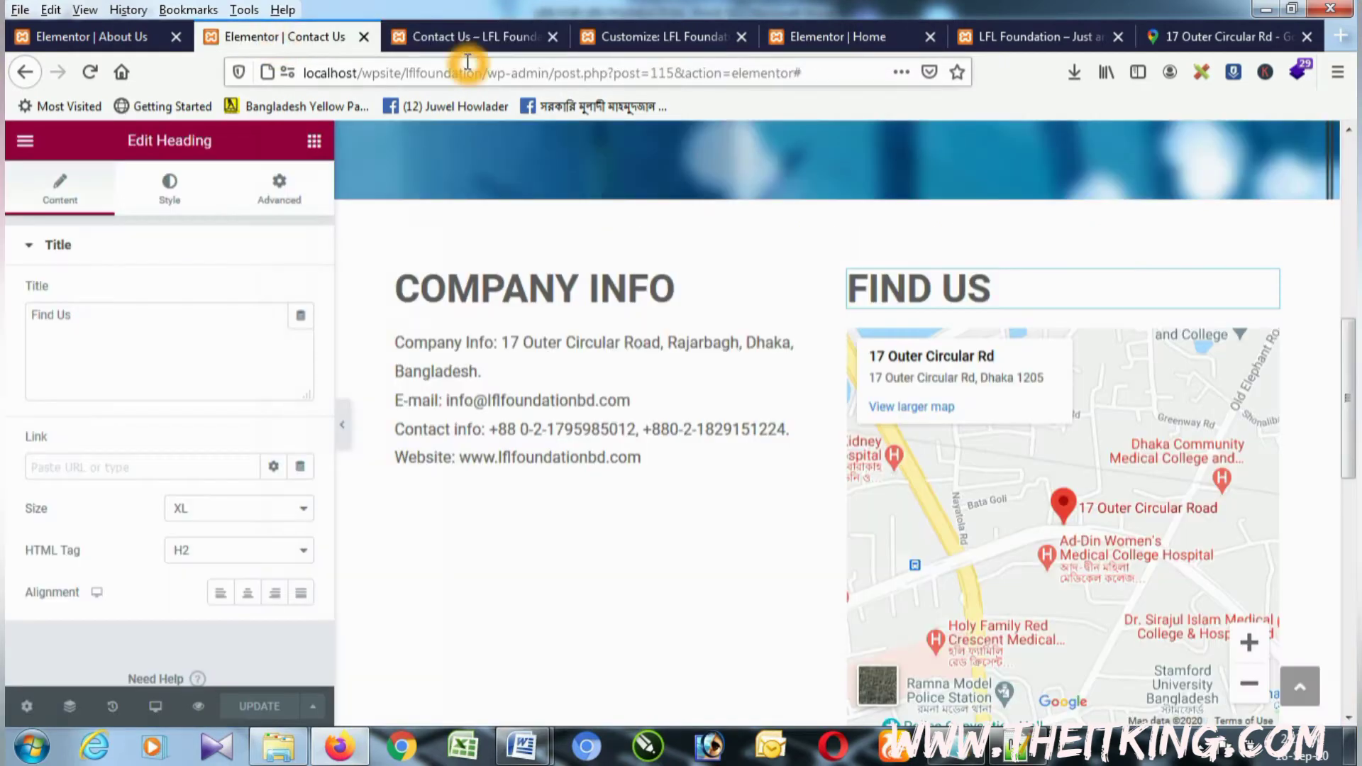
click(462, 39)
mouse_move(92, 137)
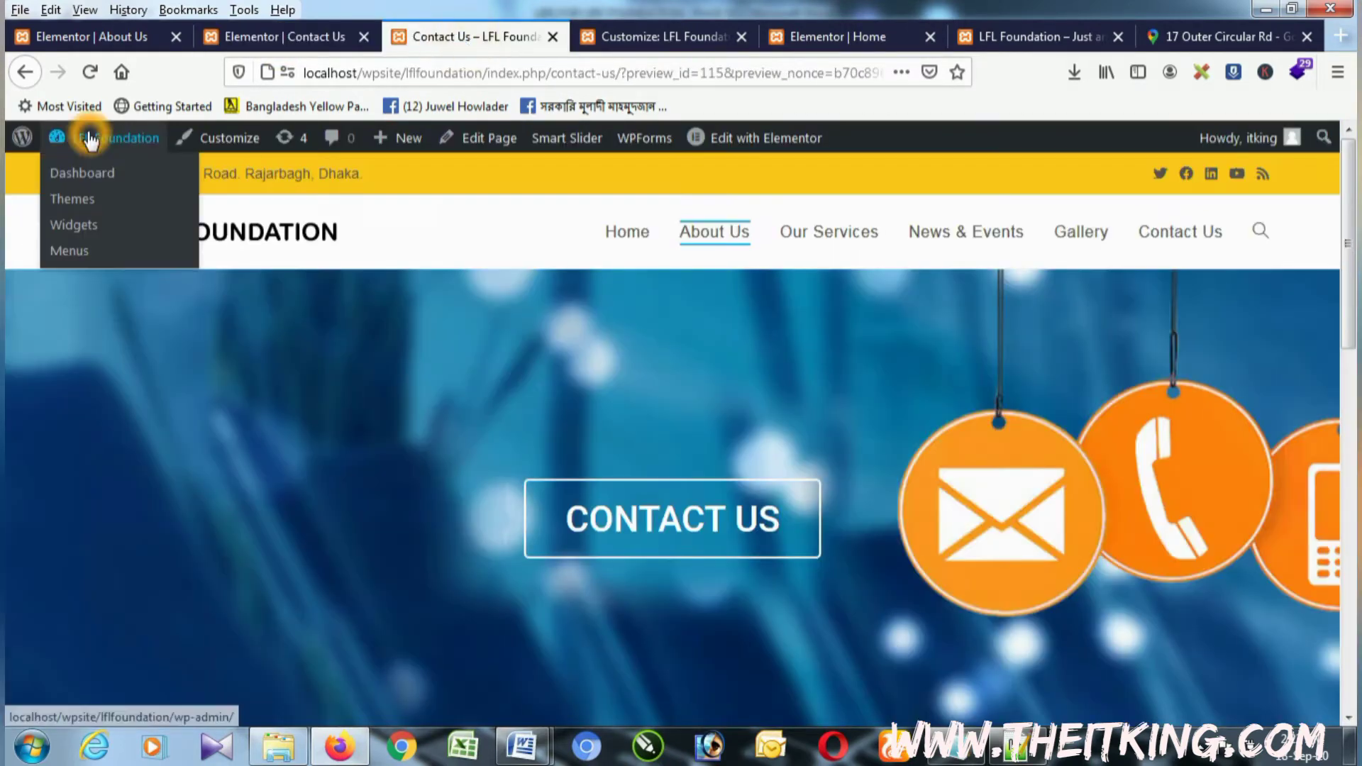
click(88, 176)
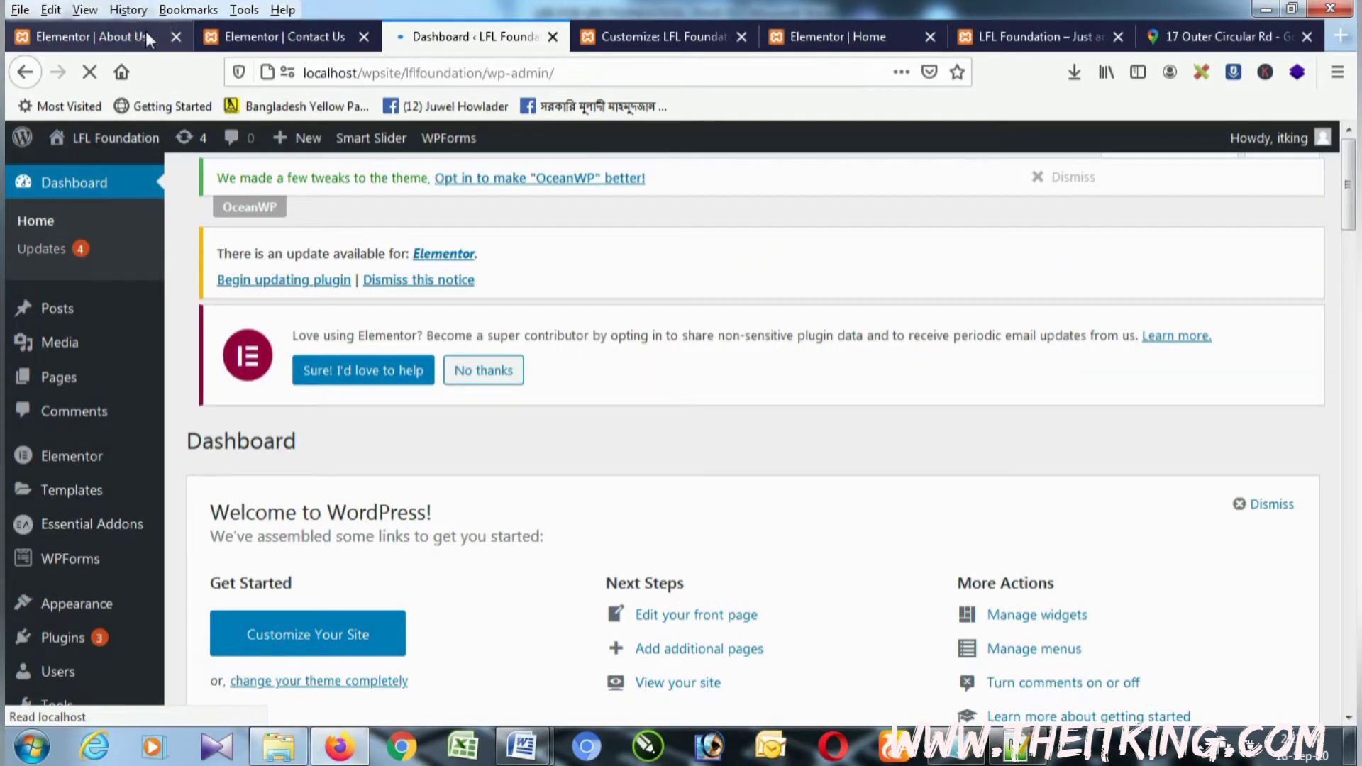
Step: Review the About Us page in the Elementor editor and return to the dashboard
click(146, 31)
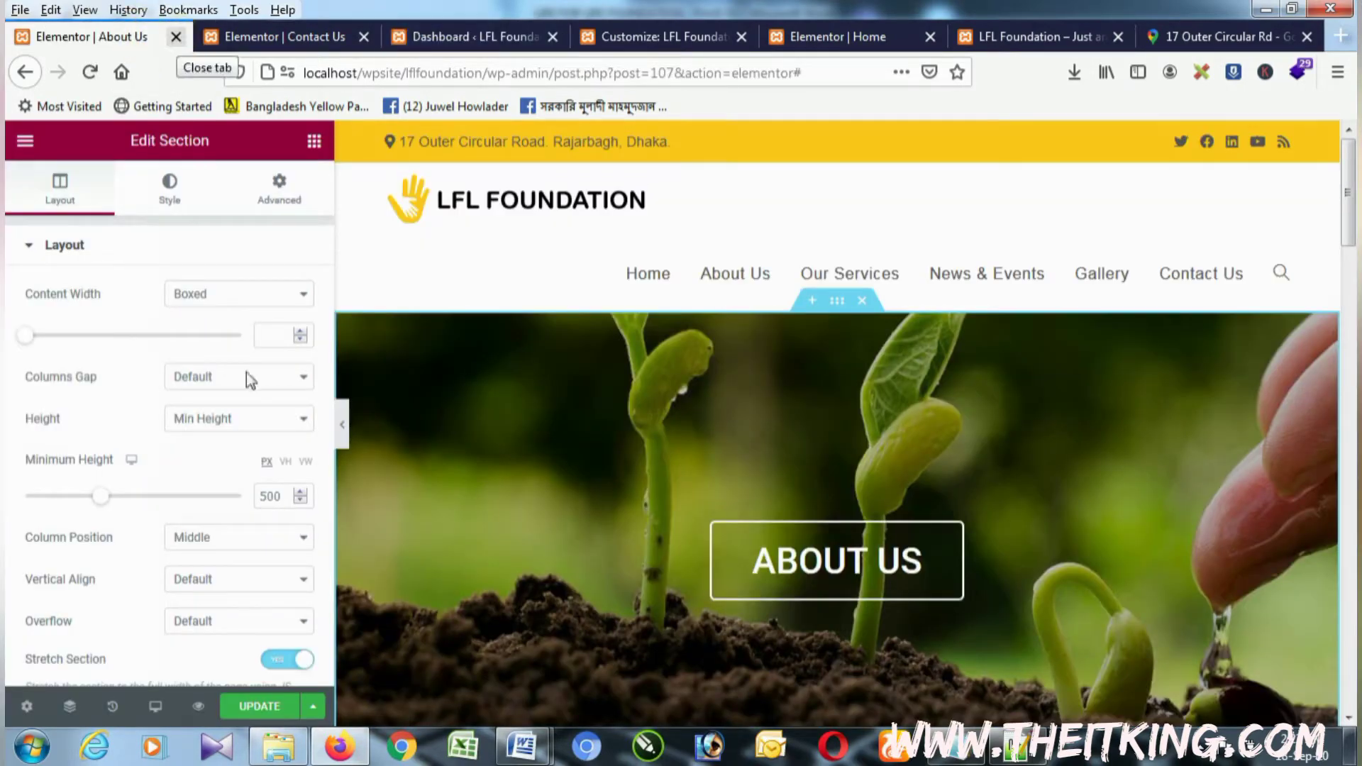
scroll(732, 532, down, 5)
scroll(734, 532, down, 3)
scroll(738, 533, up, 10)
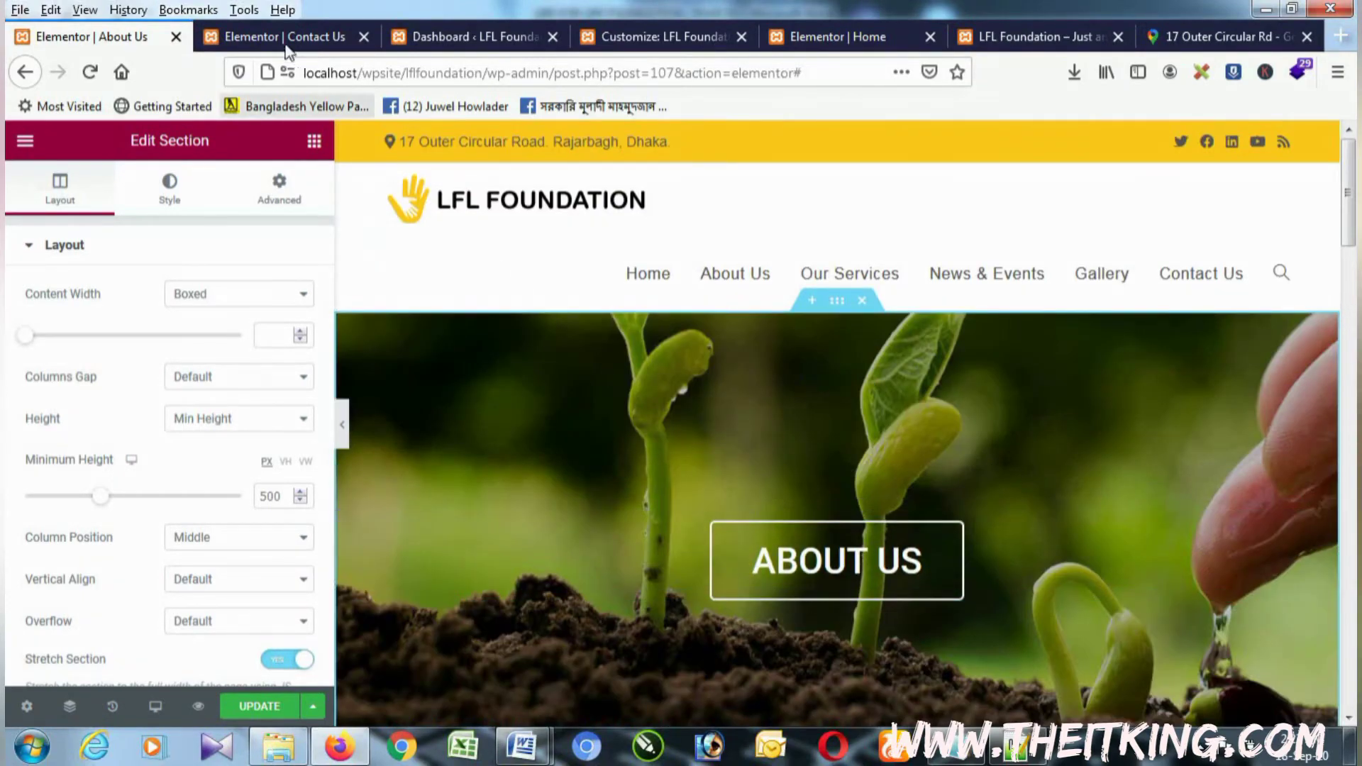
click(284, 37)
click(461, 36)
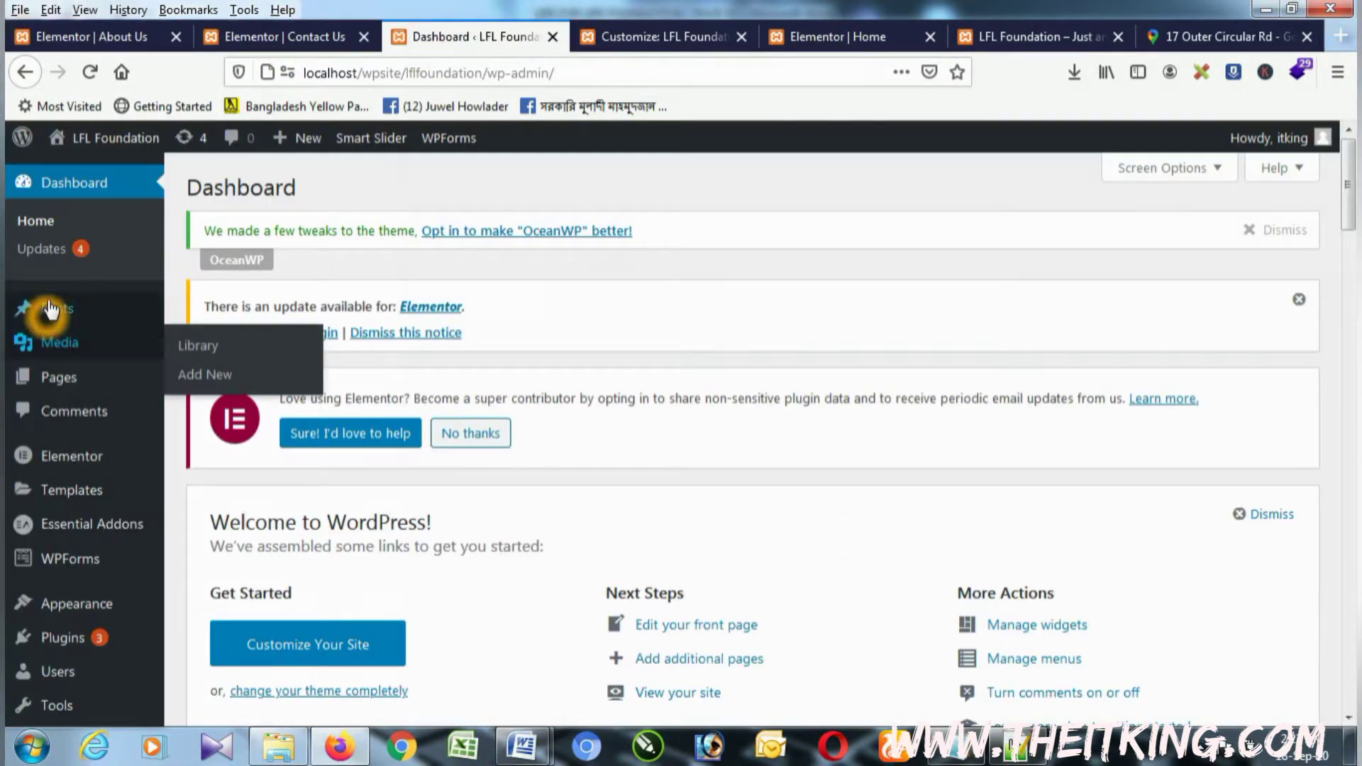
Step: Open the site's navigation menu management page in a new browser tab
scroll(82, 368, down, 3)
mouse_move(71, 458)
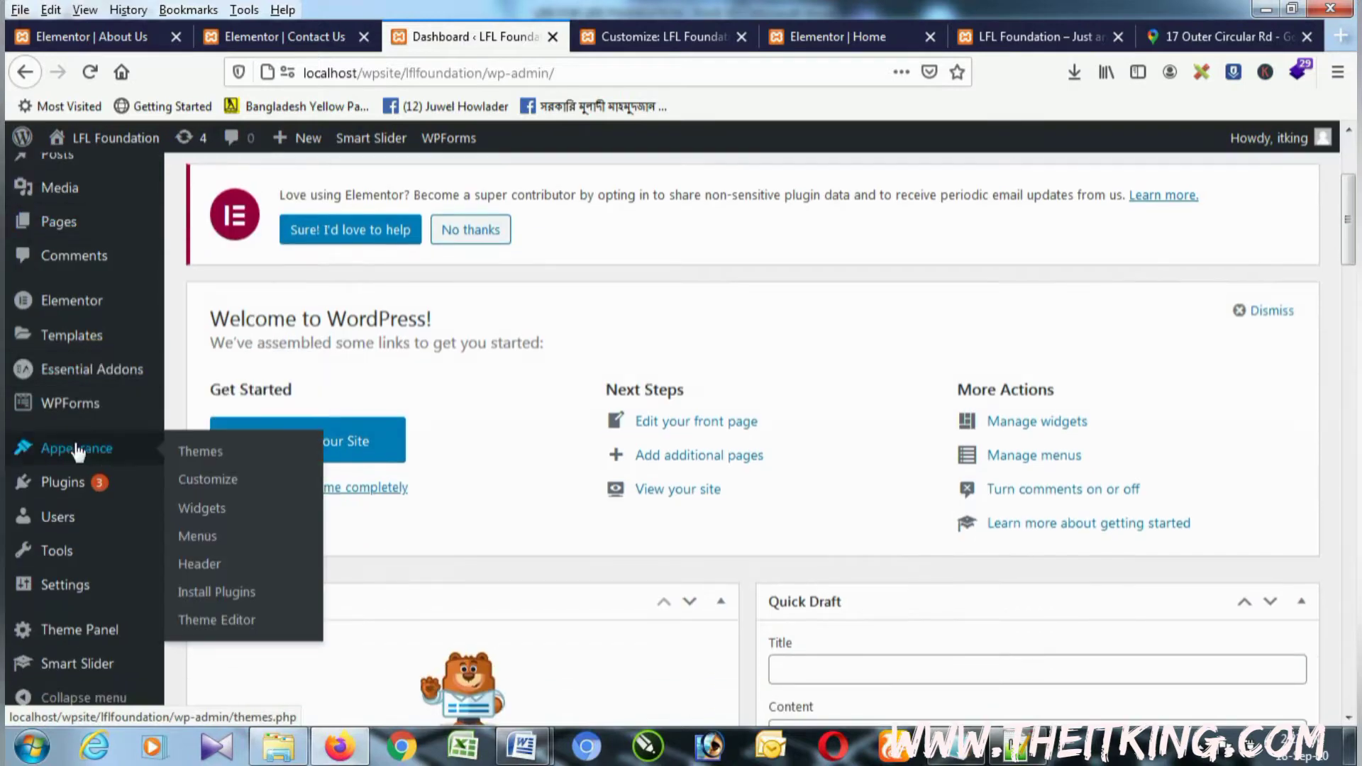
right_click(213, 537)
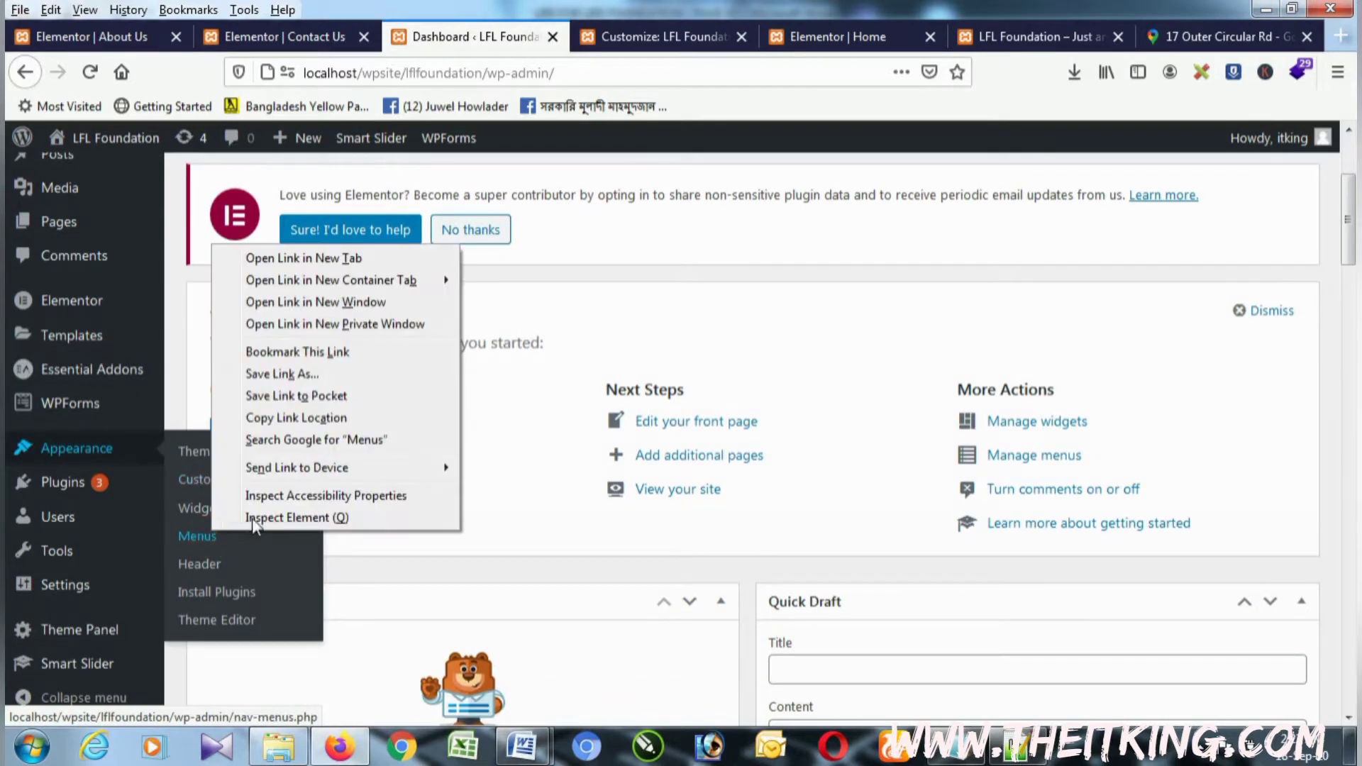
click(291, 259)
click(559, 44)
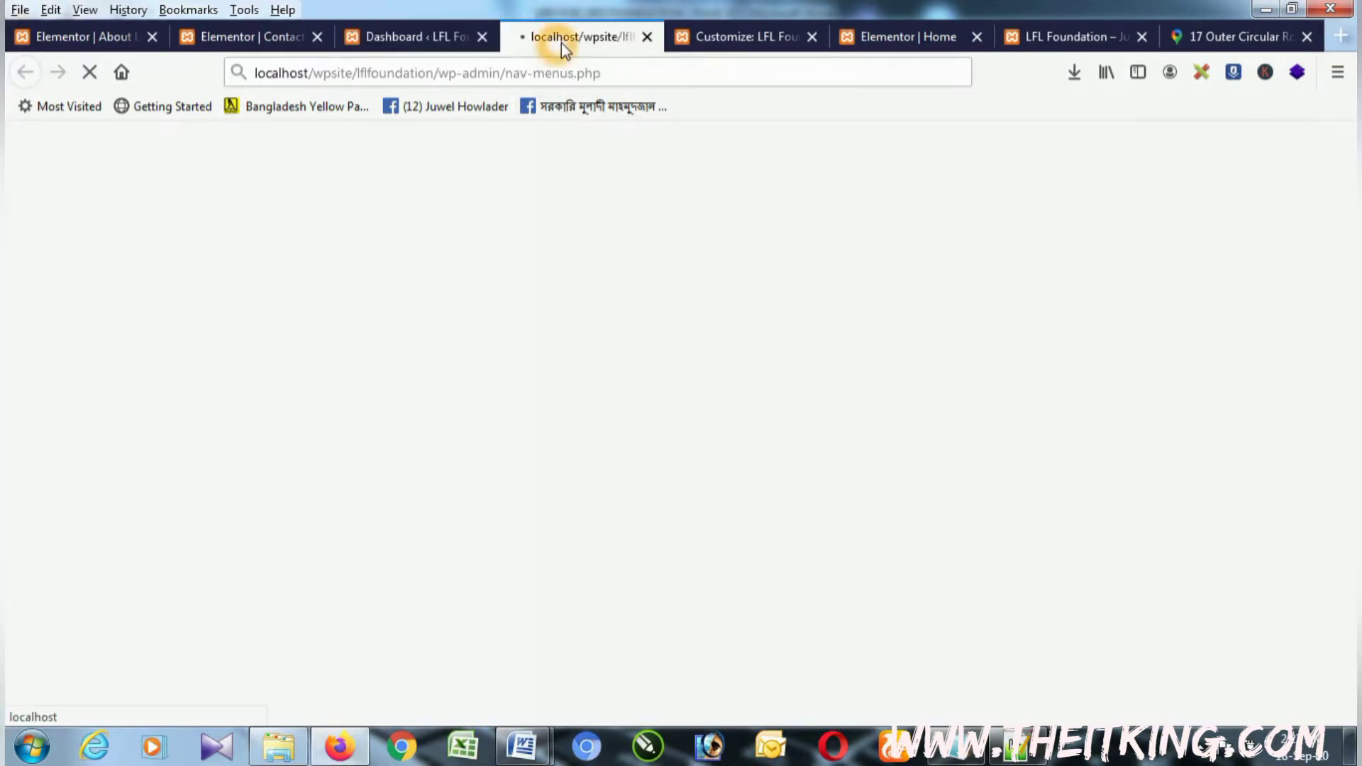
click(423, 44)
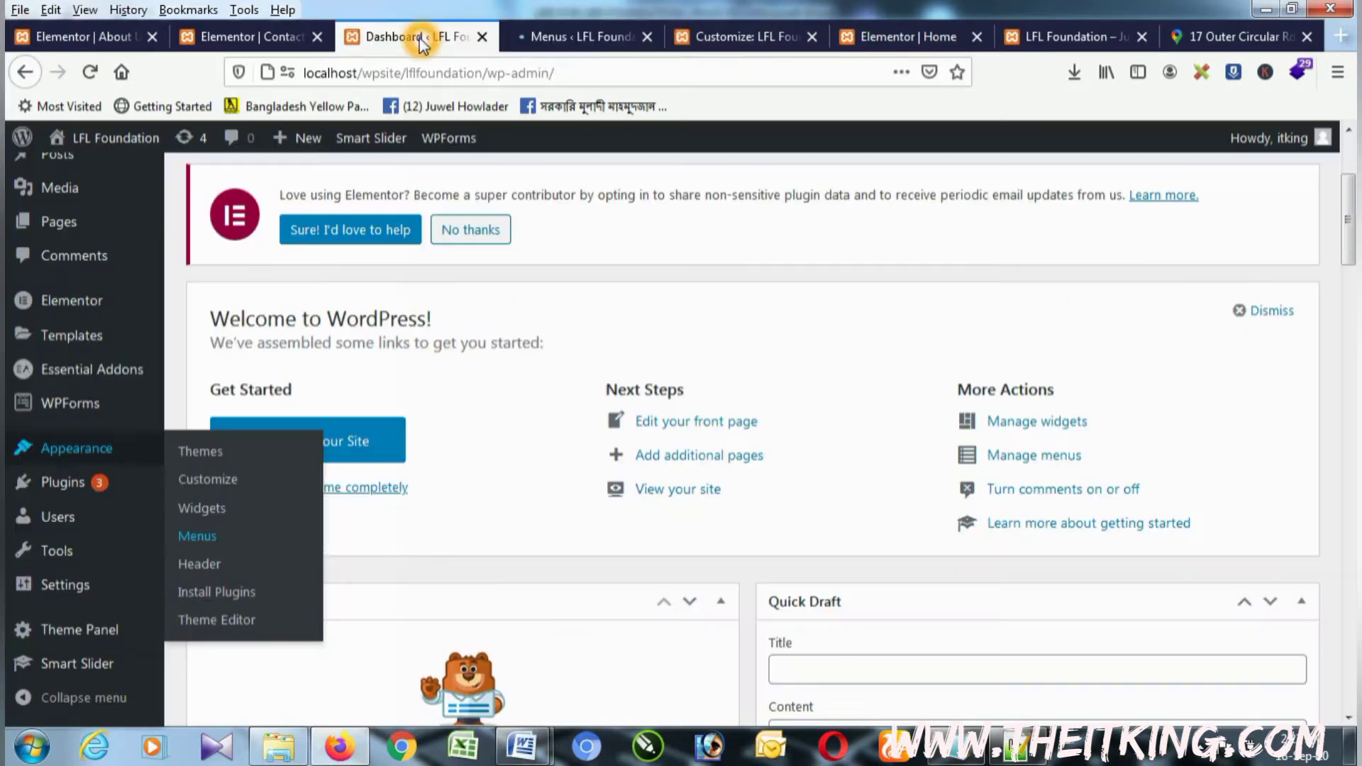
scroll(67, 301, up, 3)
click(67, 302)
scroll(67, 312, down, 3)
mouse_move(78, 449)
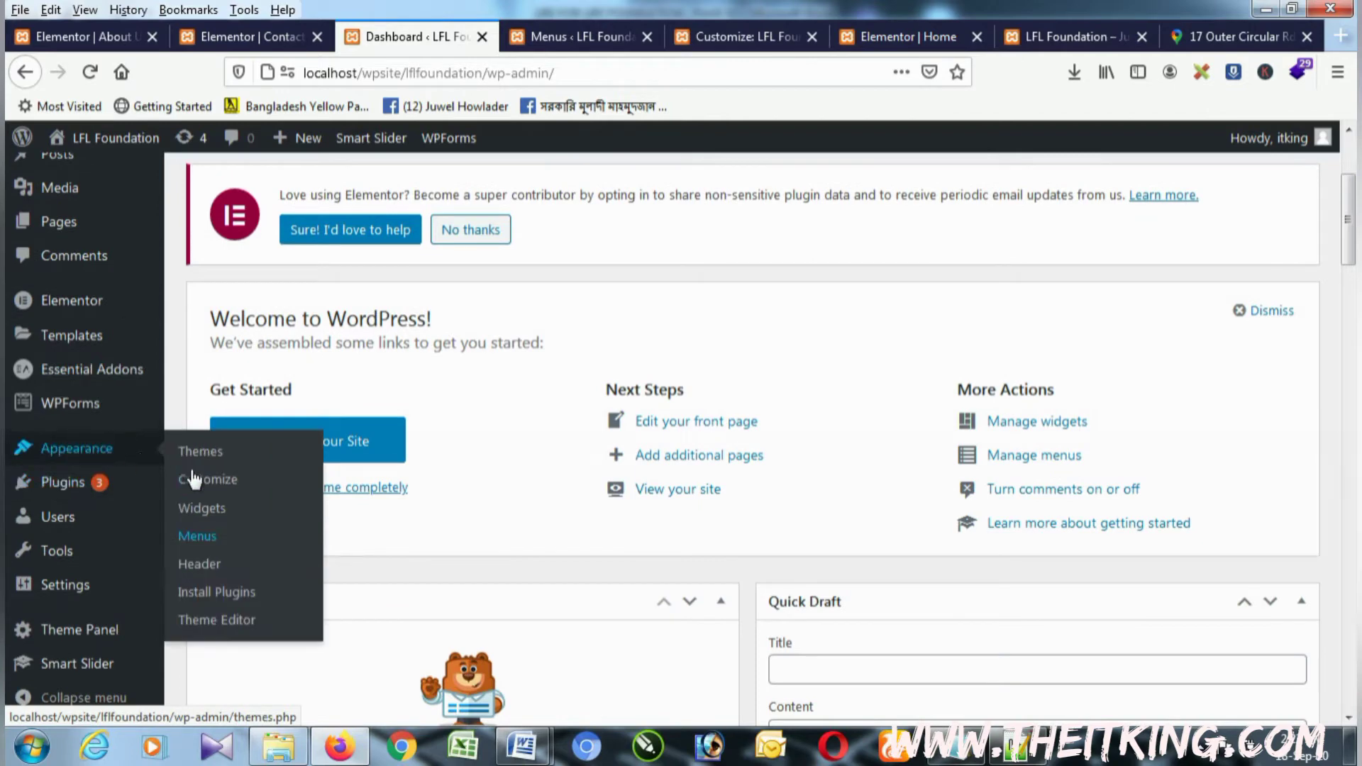
Step: On the menu management page, add the About Us and Contact Us pages to the main menu
click(575, 37)
click(593, 373)
scroll(594, 377, down, 4)
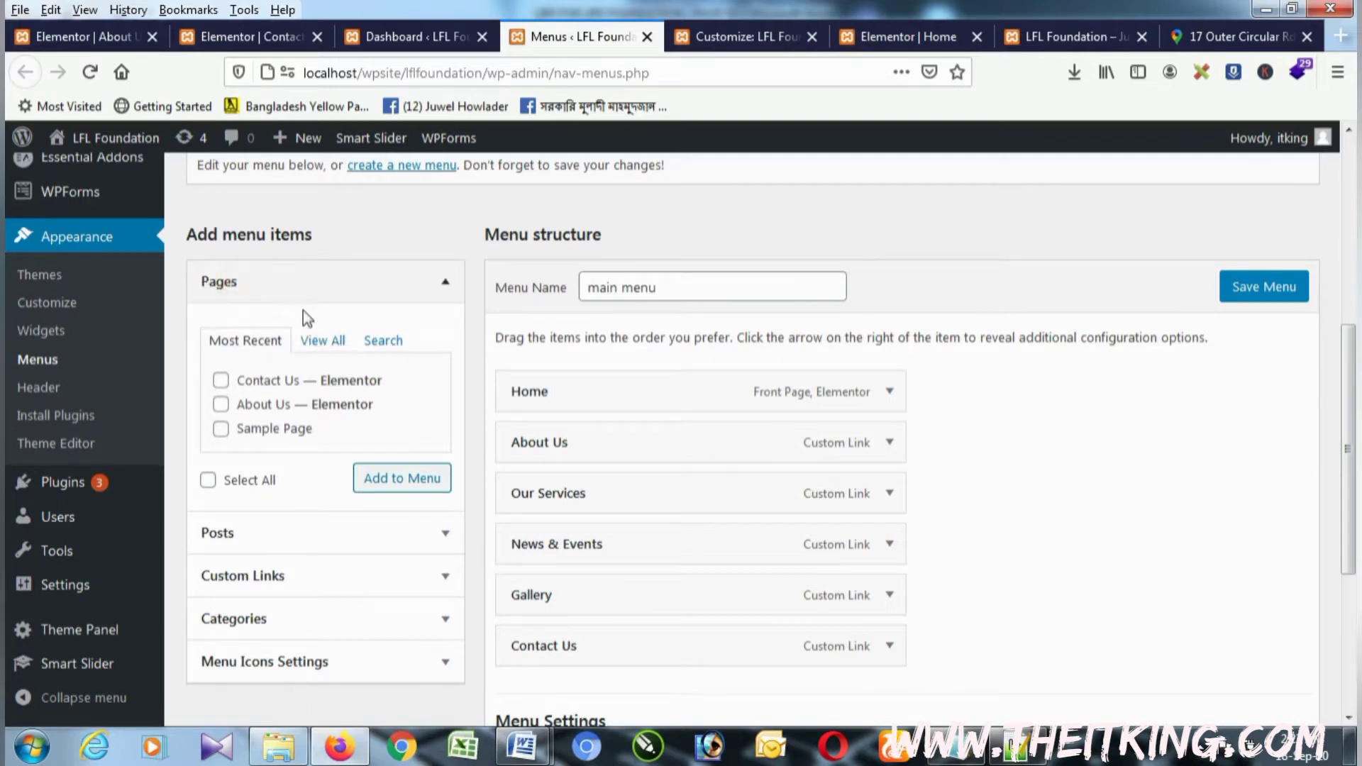
click(305, 341)
scroll(304, 365, down, 3)
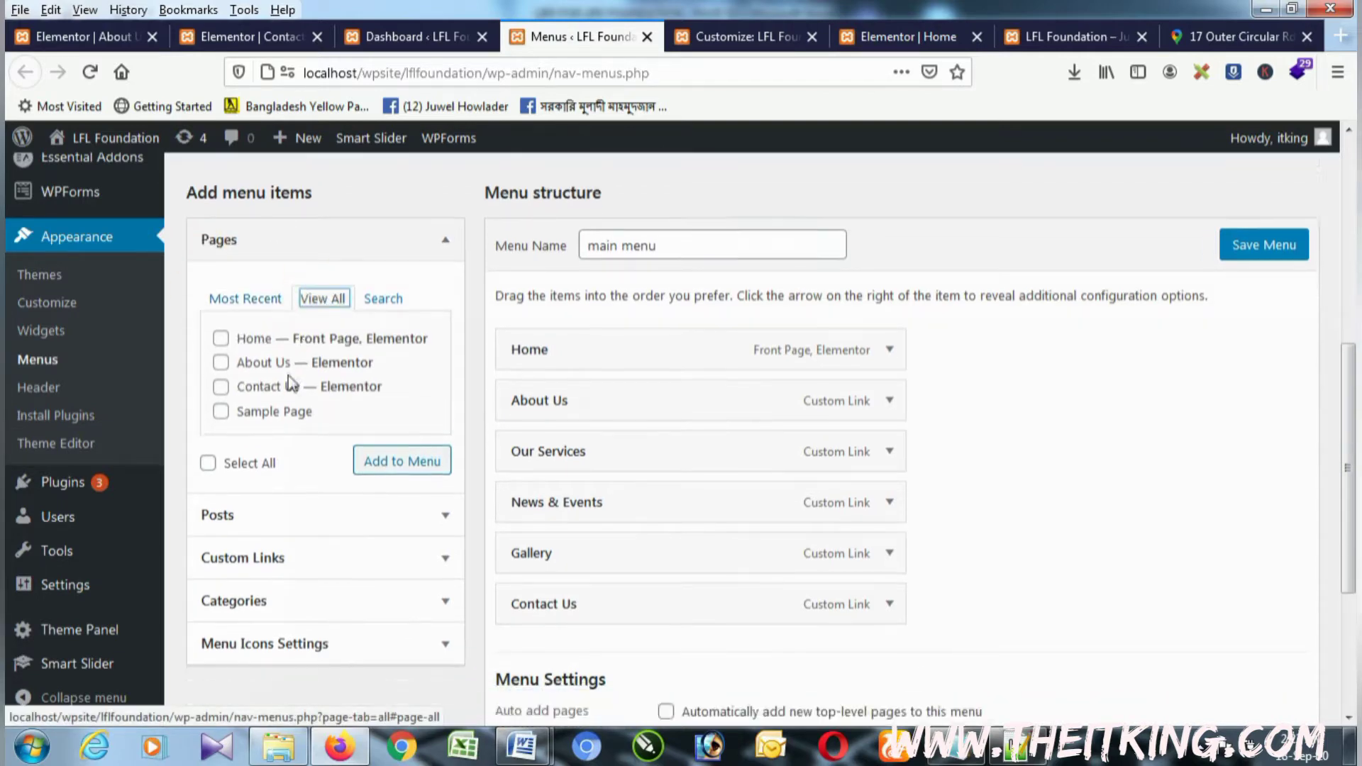
click(286, 311)
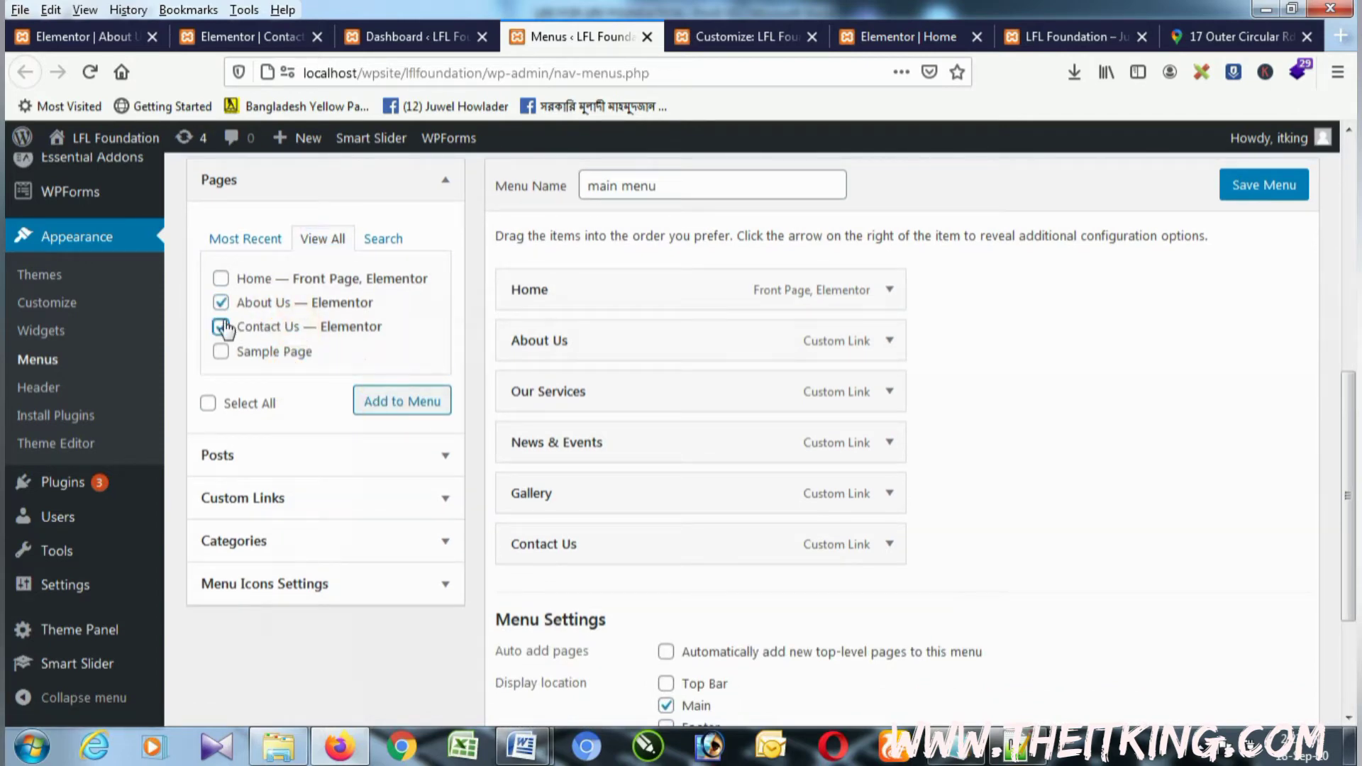
click(384, 401)
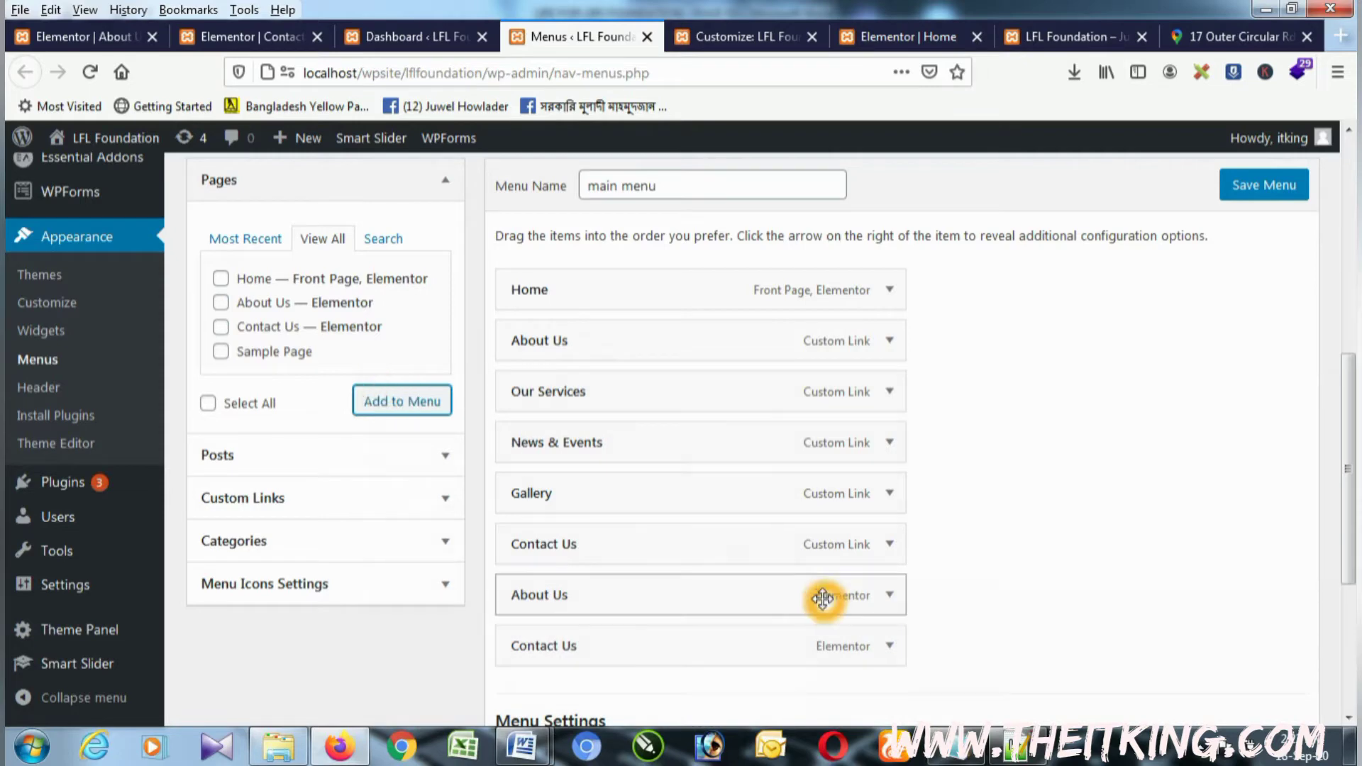
Step: Remove the About Us custom link from the main menu and place the About Us page item directly below Home
scroll(748, 583, down, 3)
click(614, 505)
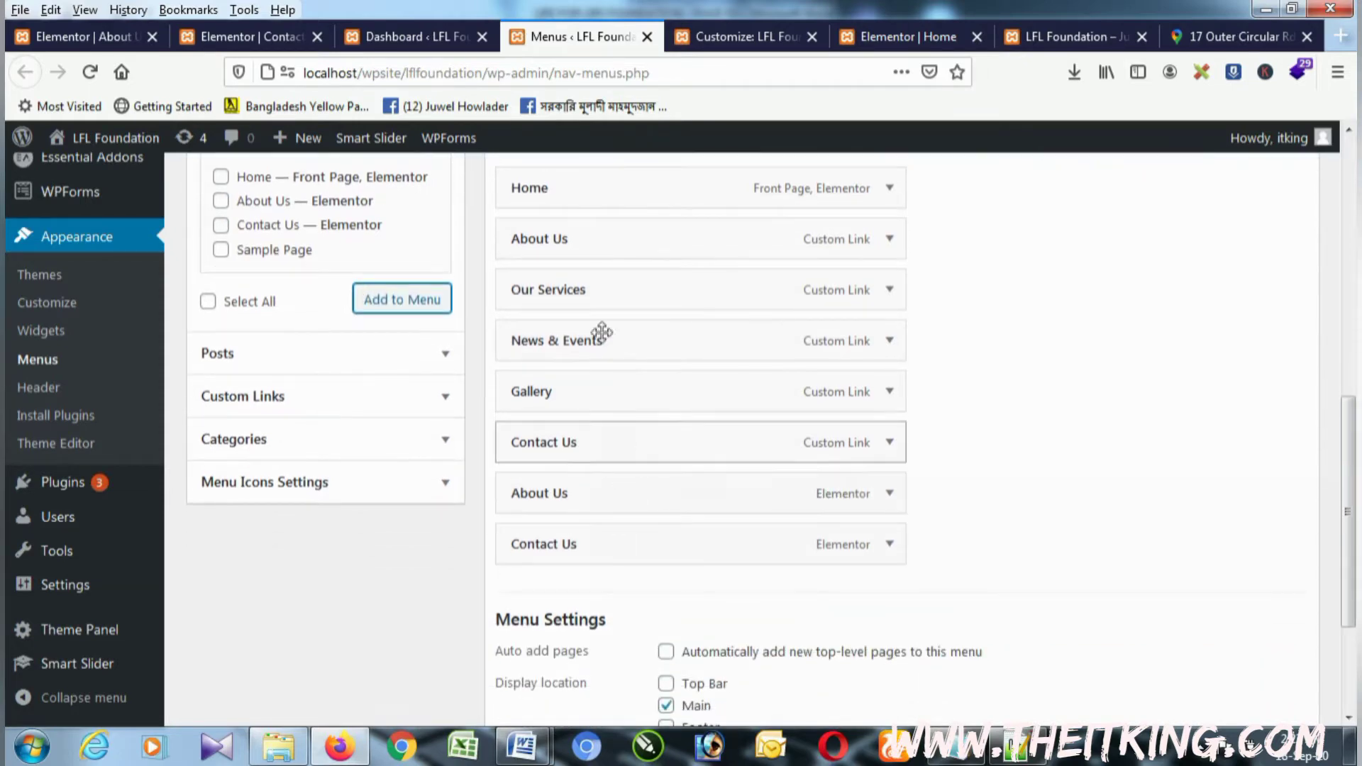
click(890, 241)
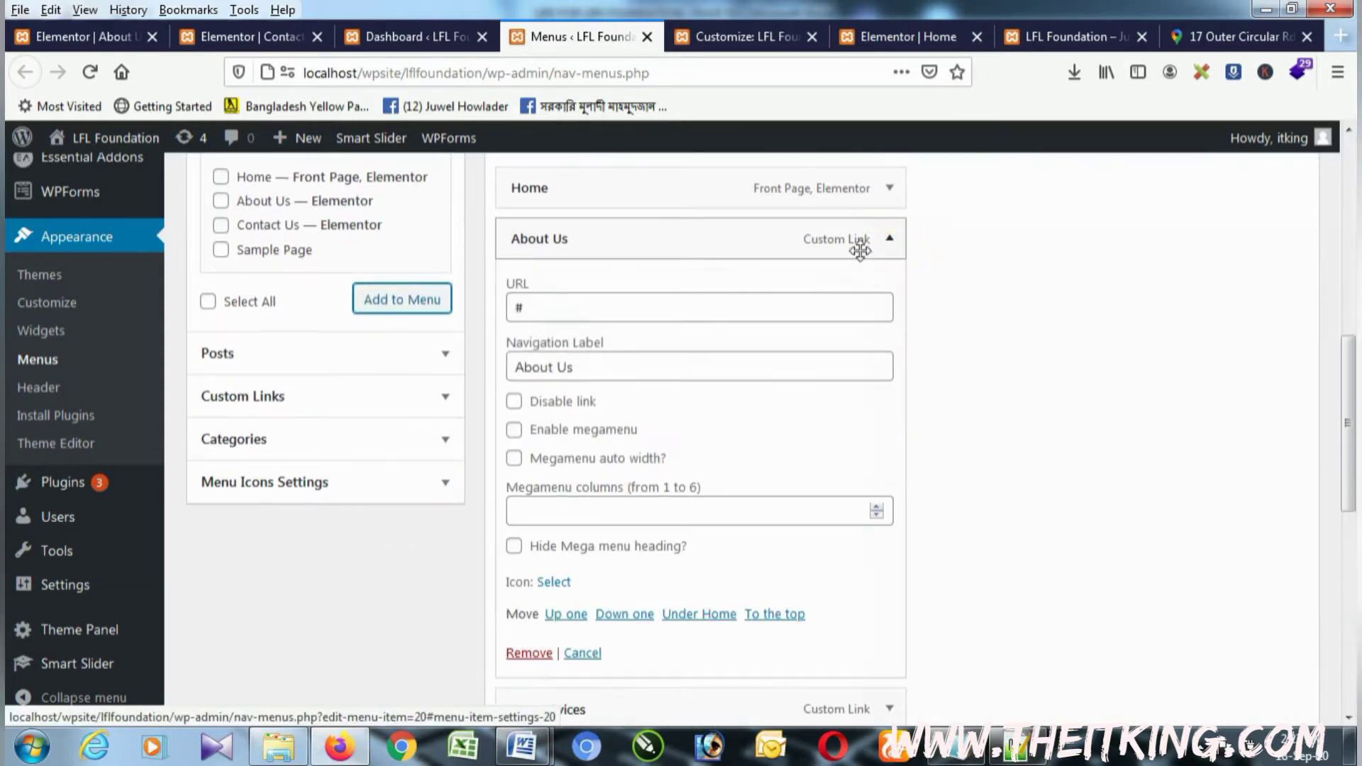
click(527, 654)
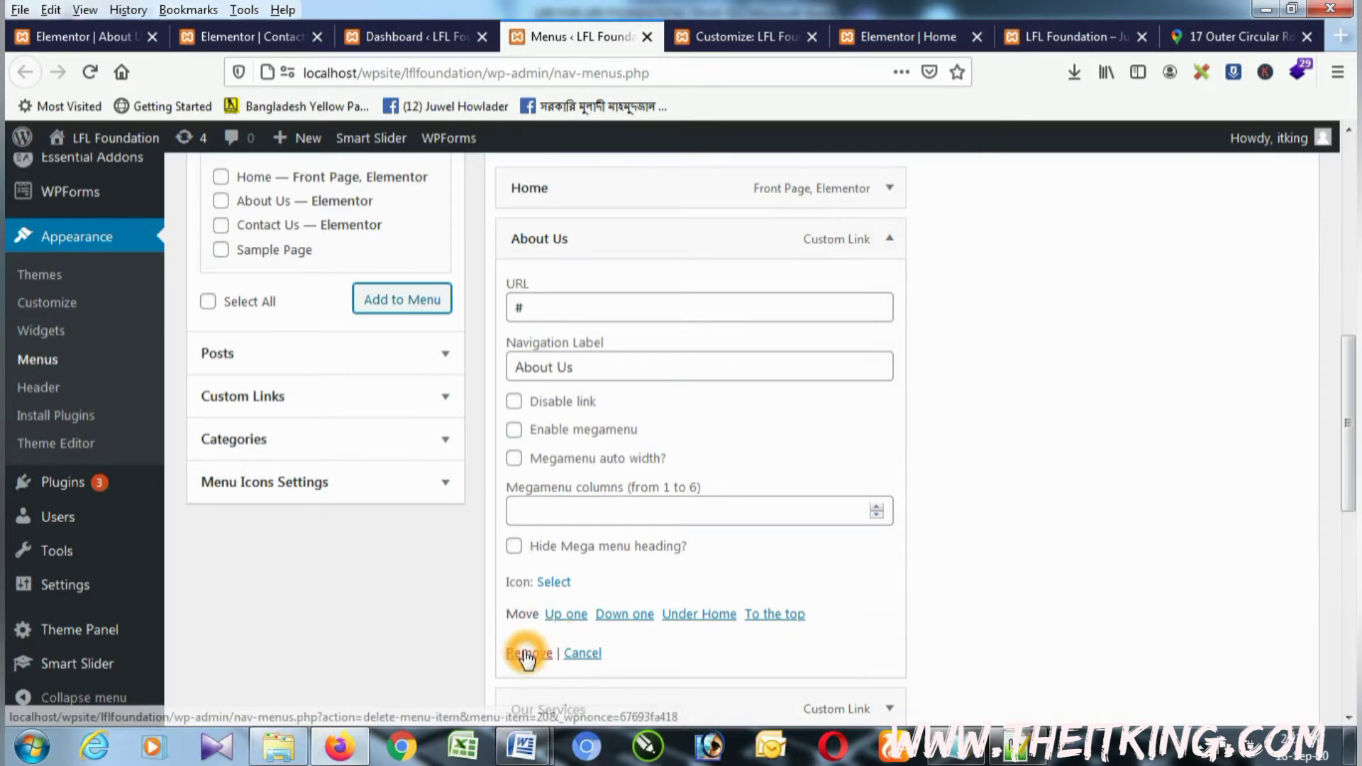
drag(581, 450, 572, 240)
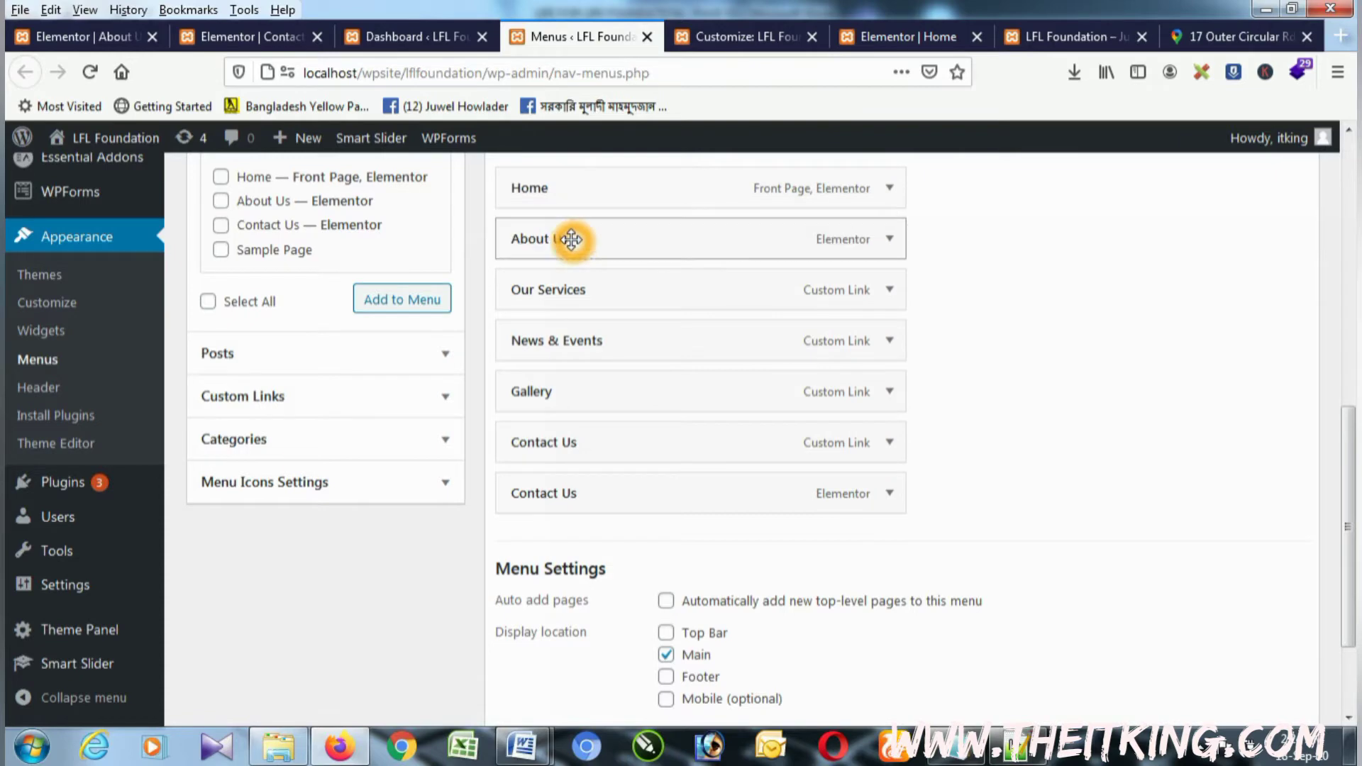
Step: Remove the Contact Us custom link from the main menu, keeping the Contact Us page item
click(888, 445)
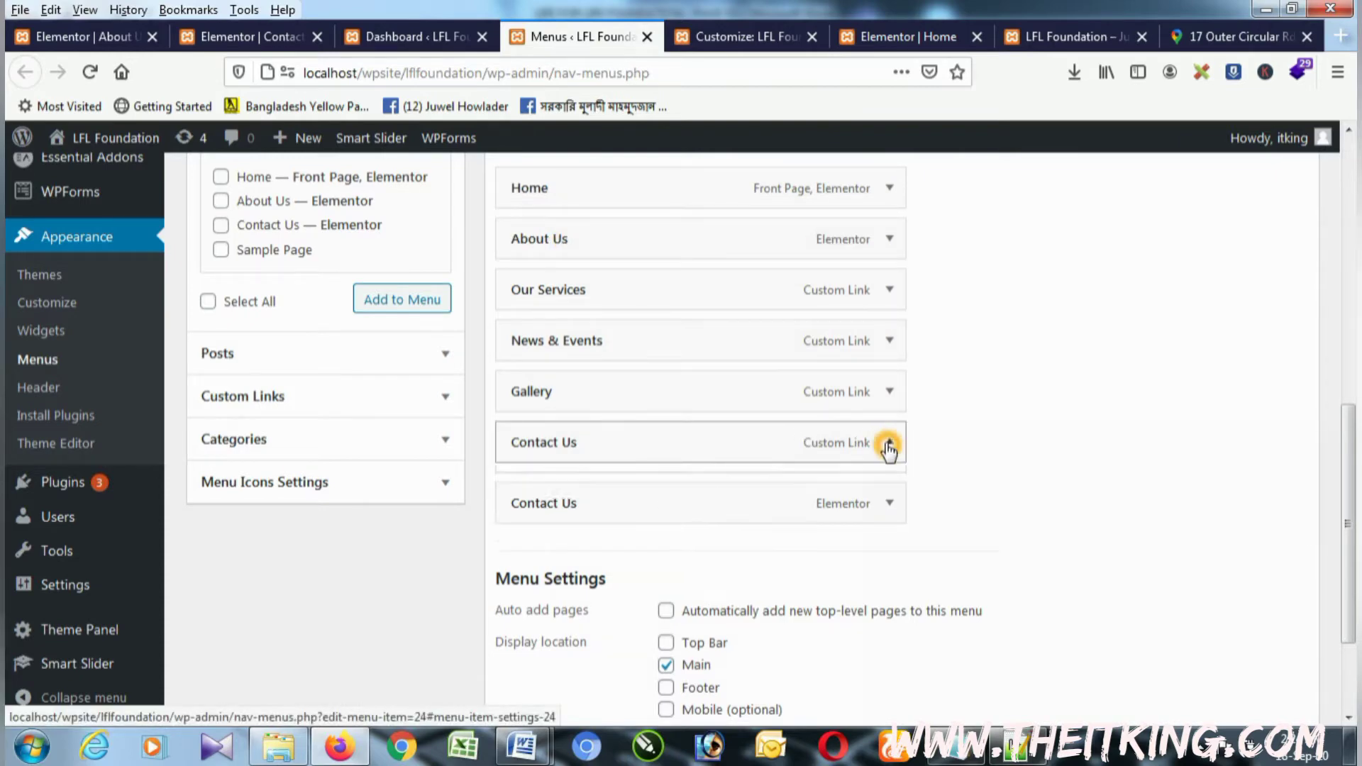
scroll(687, 477, down, 3)
click(531, 655)
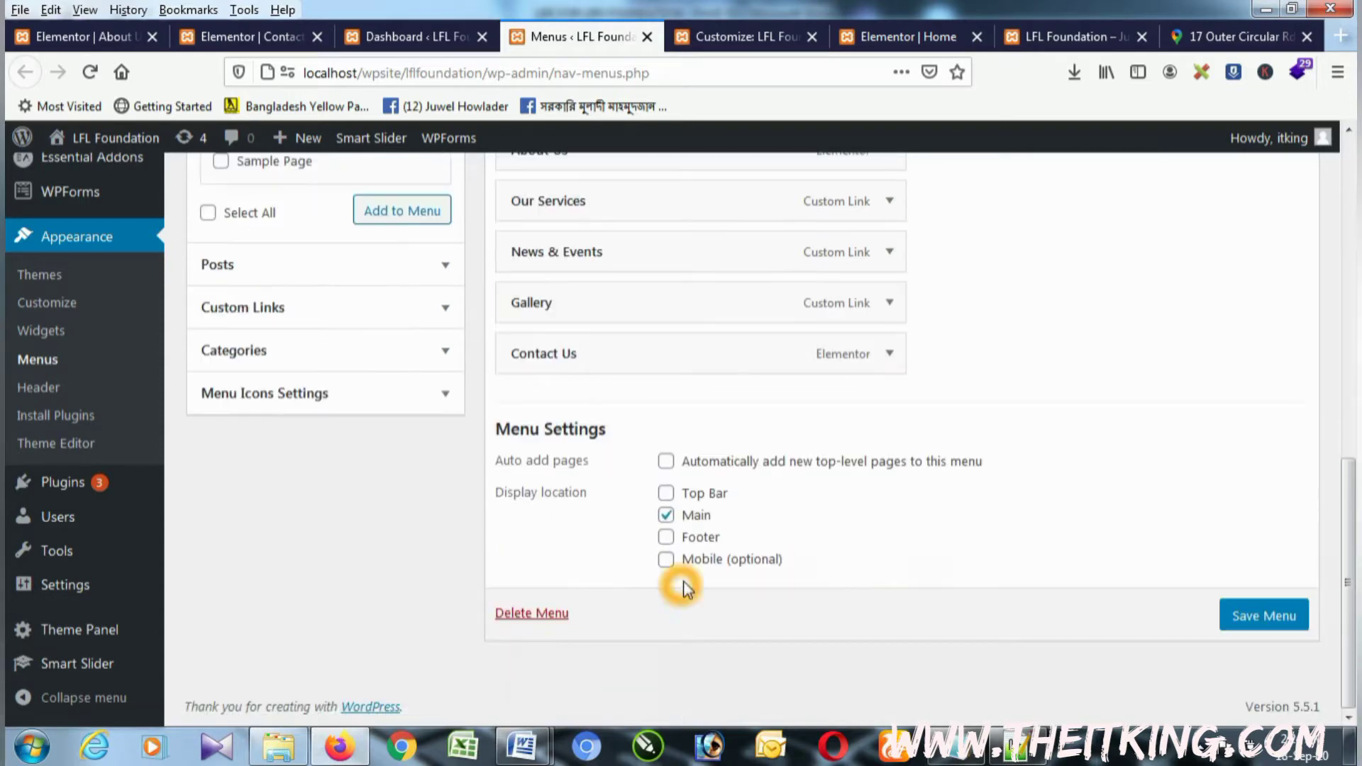
scroll(681, 596, up, 5)
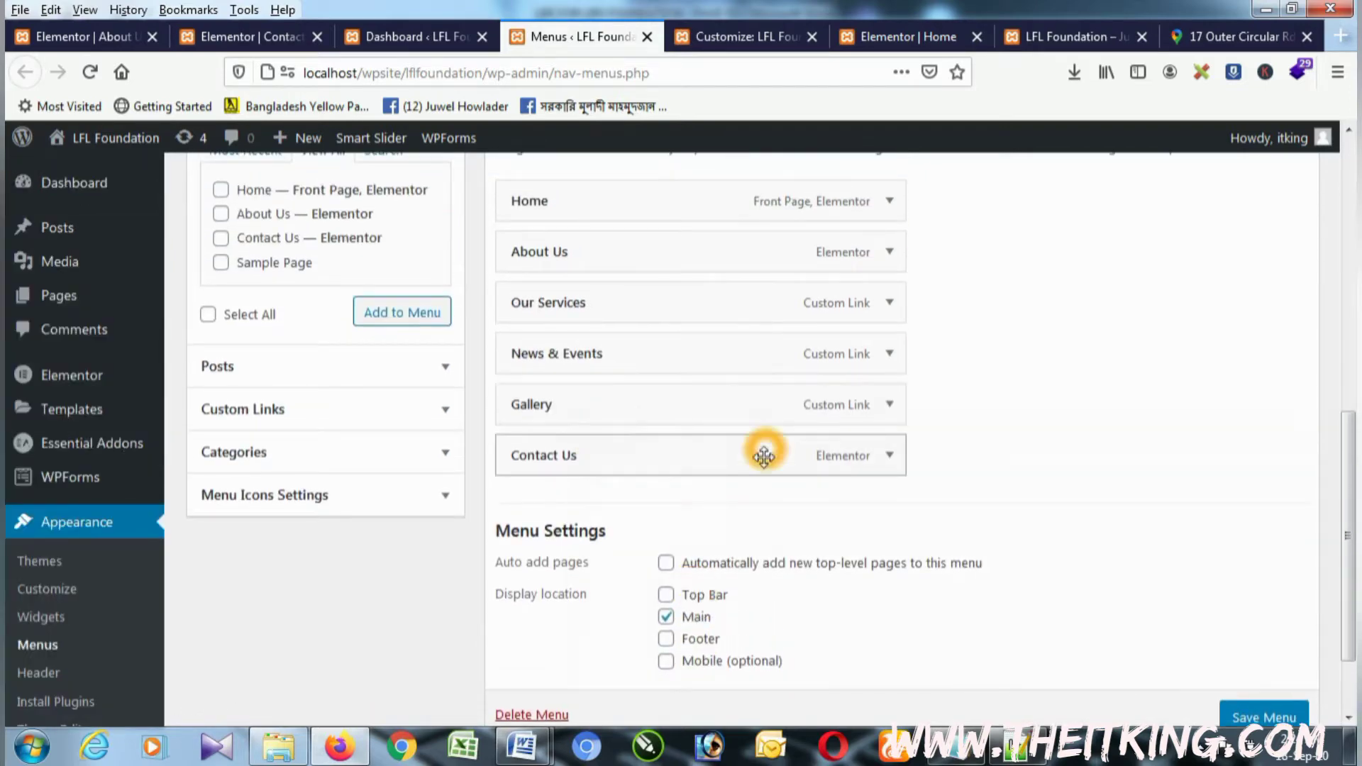
scroll(760, 450, up, 2)
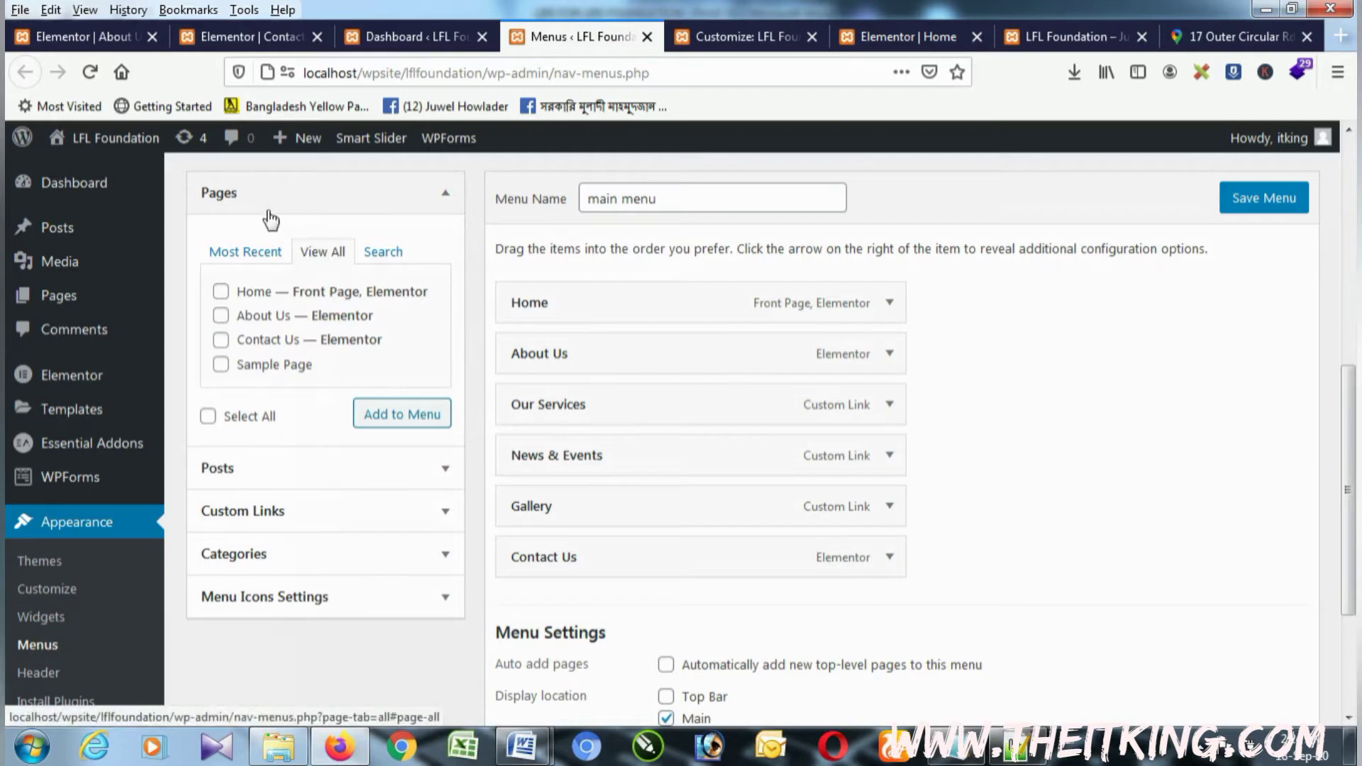
click(239, 313)
click(222, 291)
click(225, 298)
mouse_move(611, 537)
mouse_down()
mouse_move(610, 368)
mouse_move(629, 466)
mouse_move(610, 557)
mouse_up()
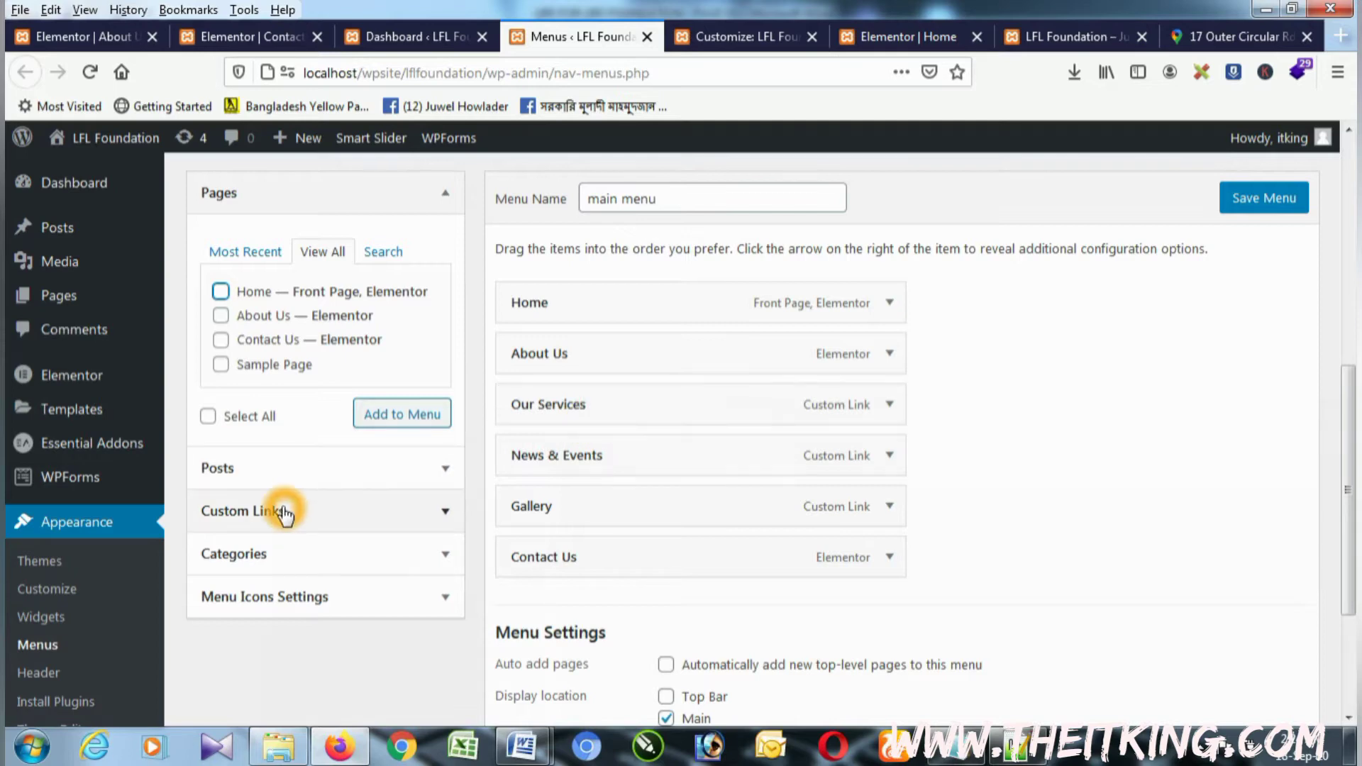
Step: Add Sample Page to the main menu as a sub item under Our Services and save the menu
click(259, 364)
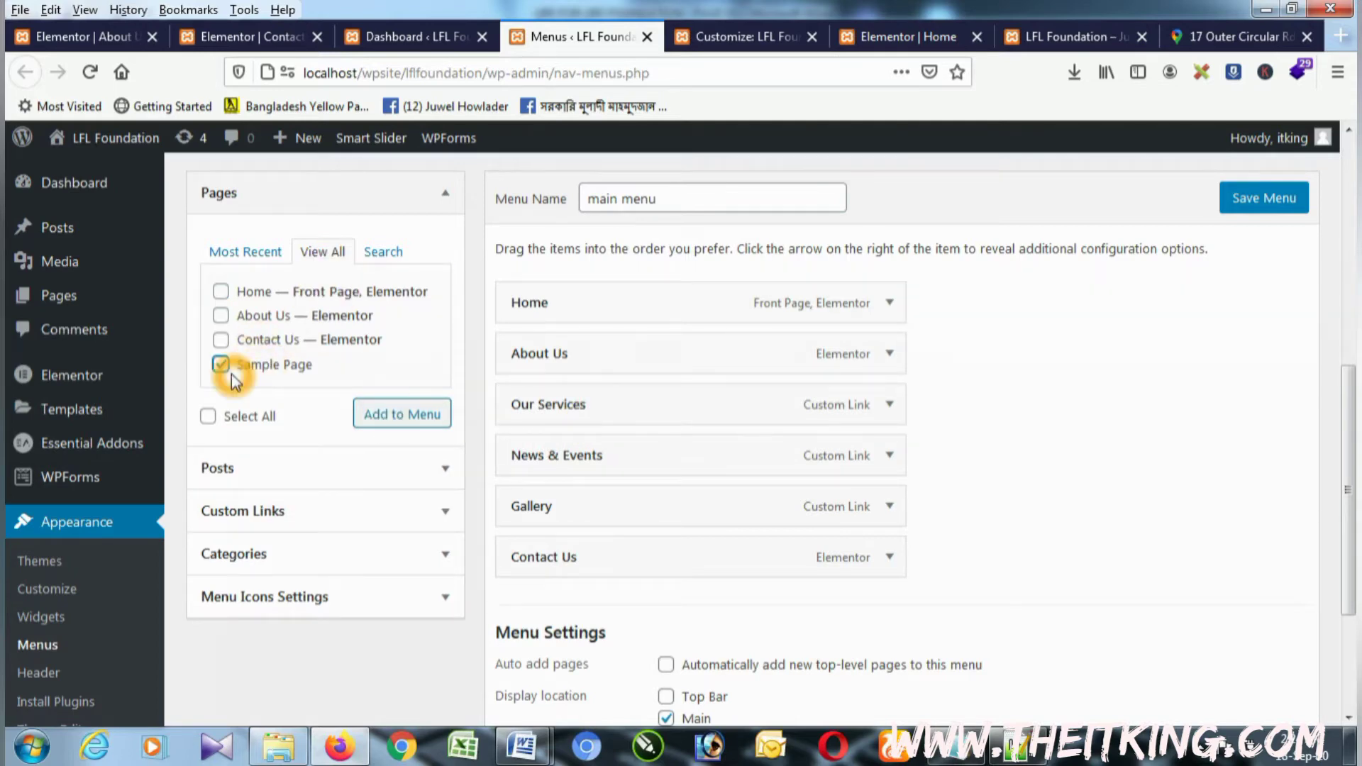
click(393, 416)
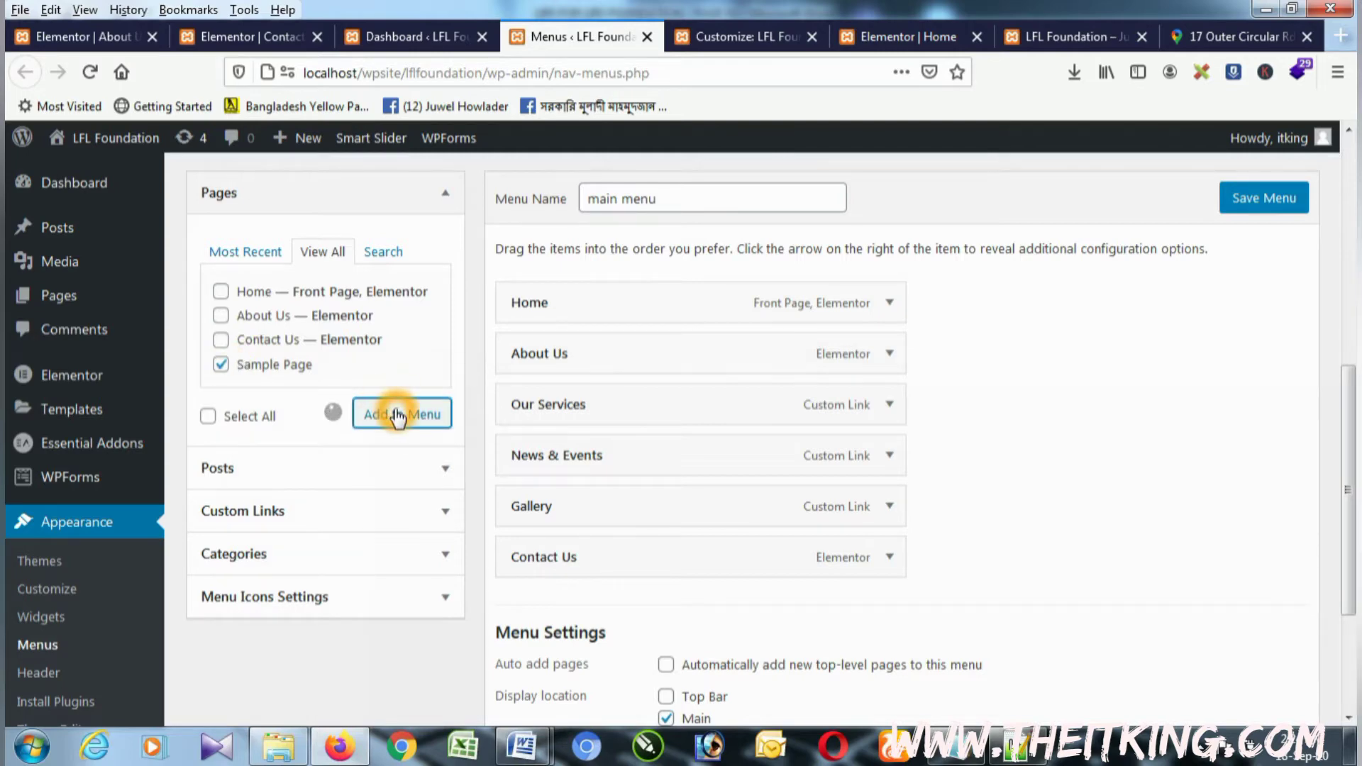
drag(580, 587, 608, 458)
click(1267, 201)
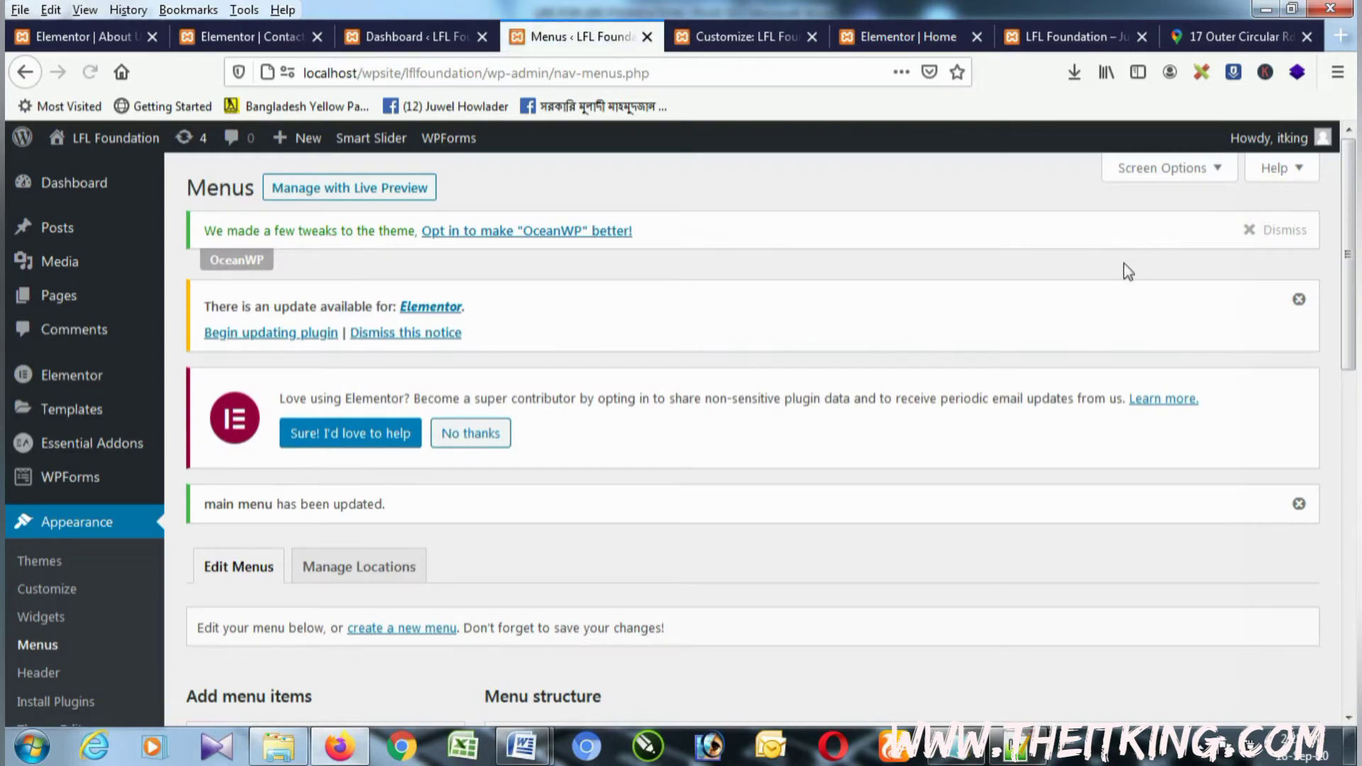
scroll(1123, 263, down, 5)
scroll(1040, 295, down, 2)
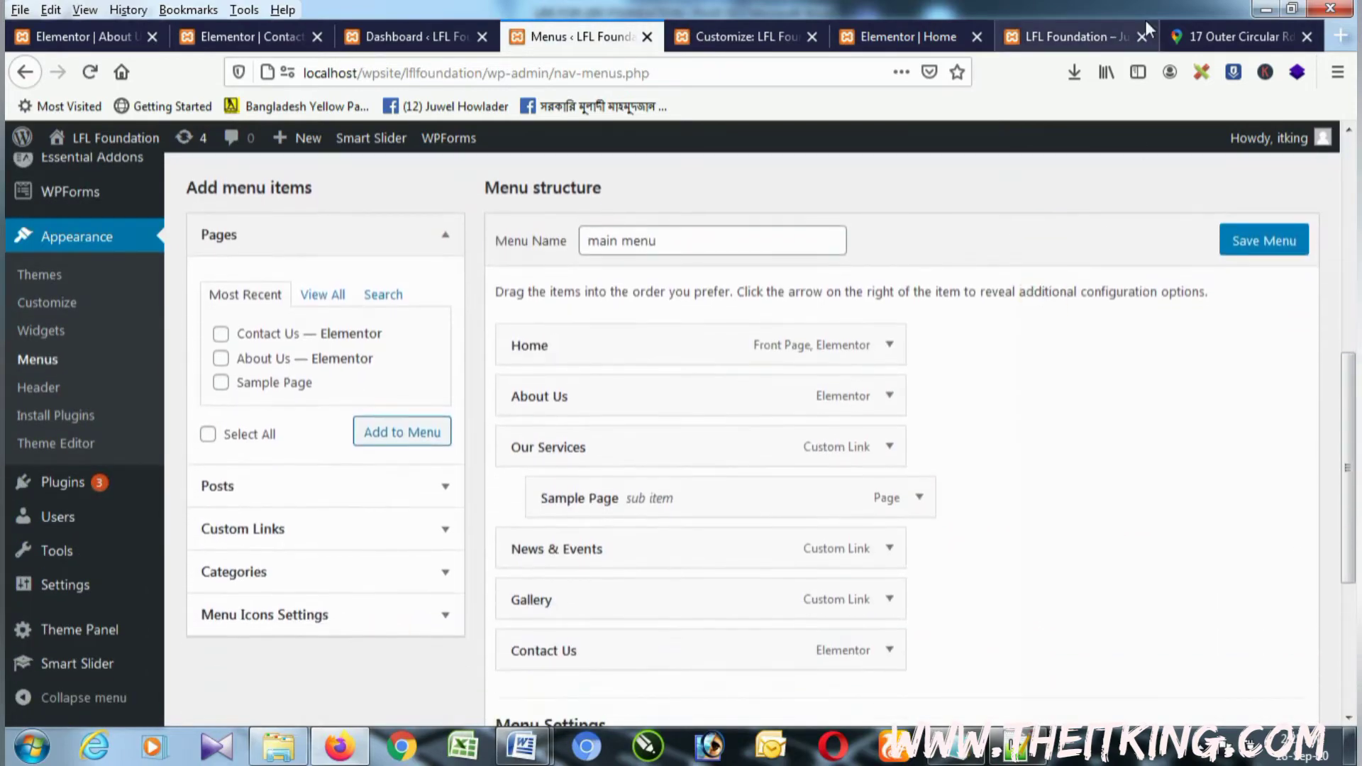
Step: Load the site's home page at localhost/wpsite/lflfoundation/ without the preview parameters to check the updated menu
click(1066, 34)
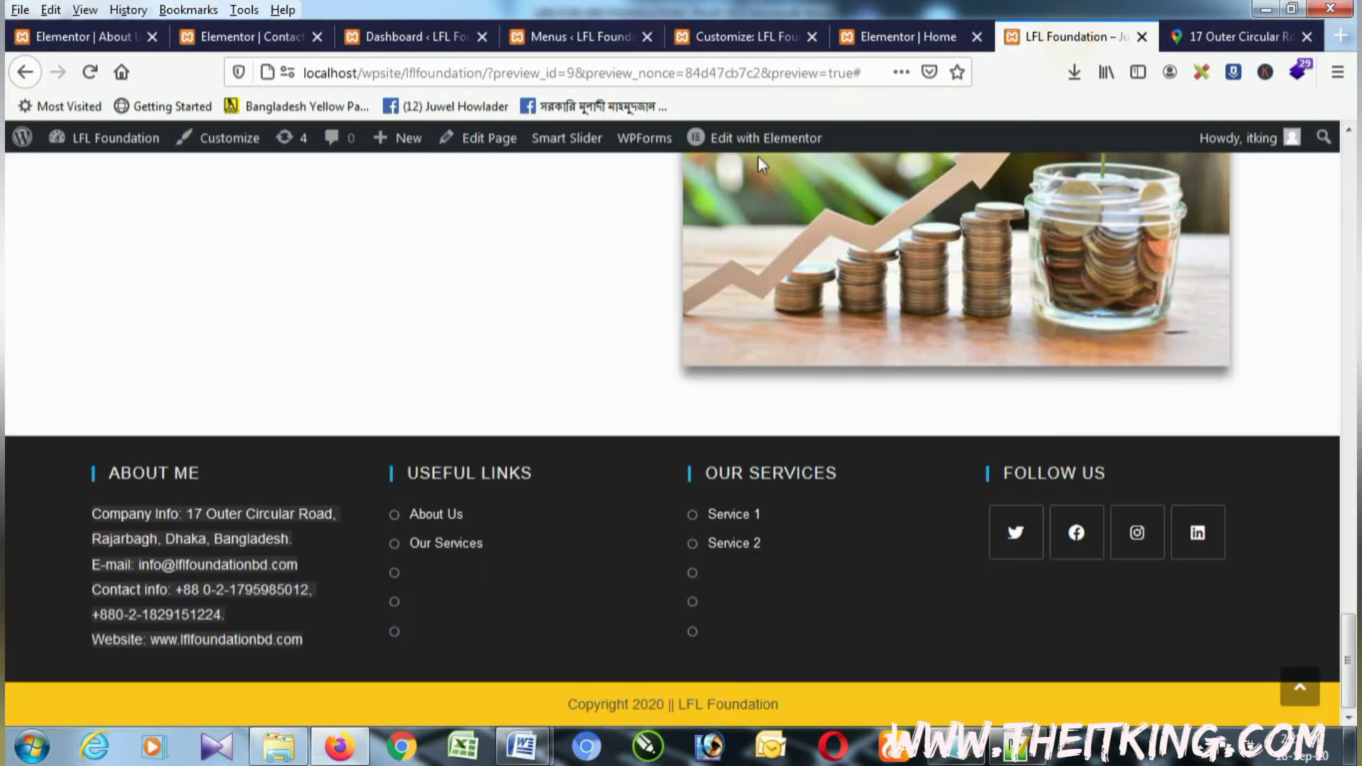
click(1300, 692)
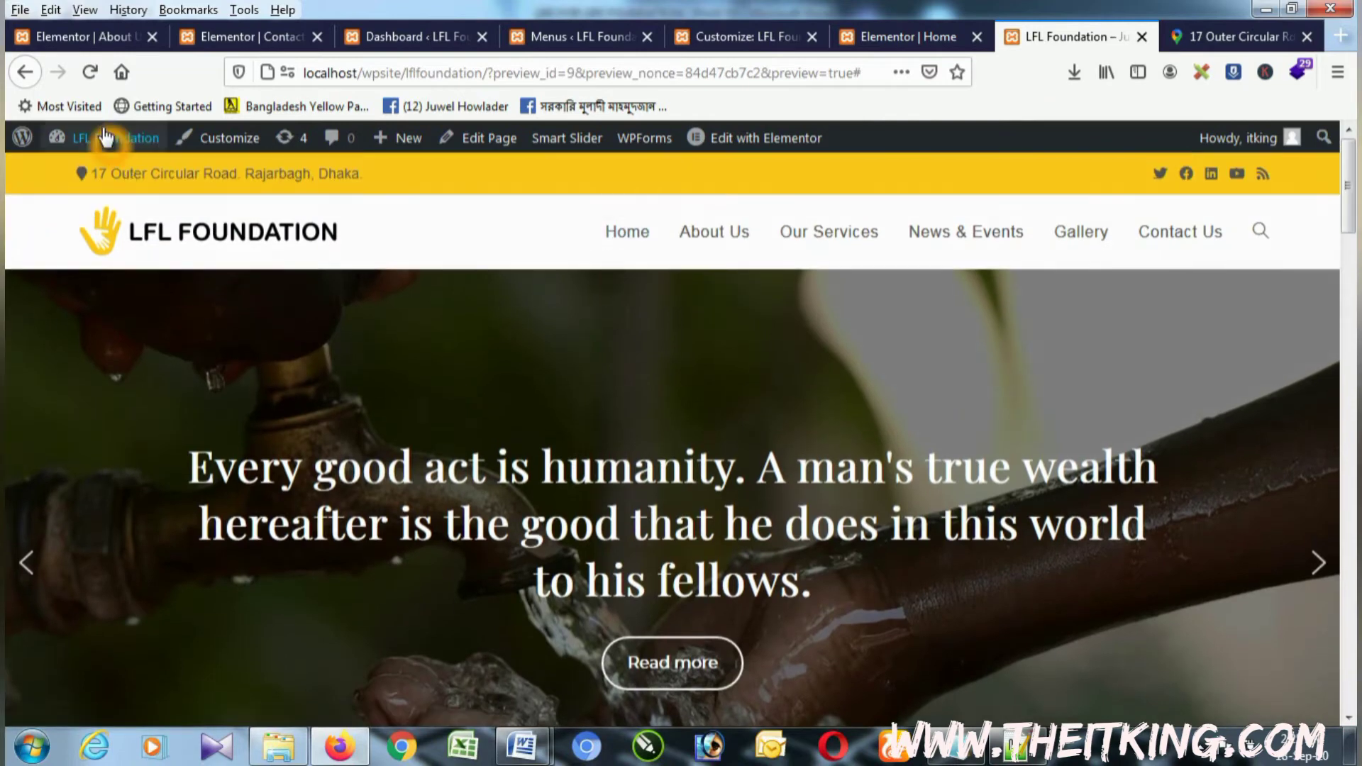
click(90, 74)
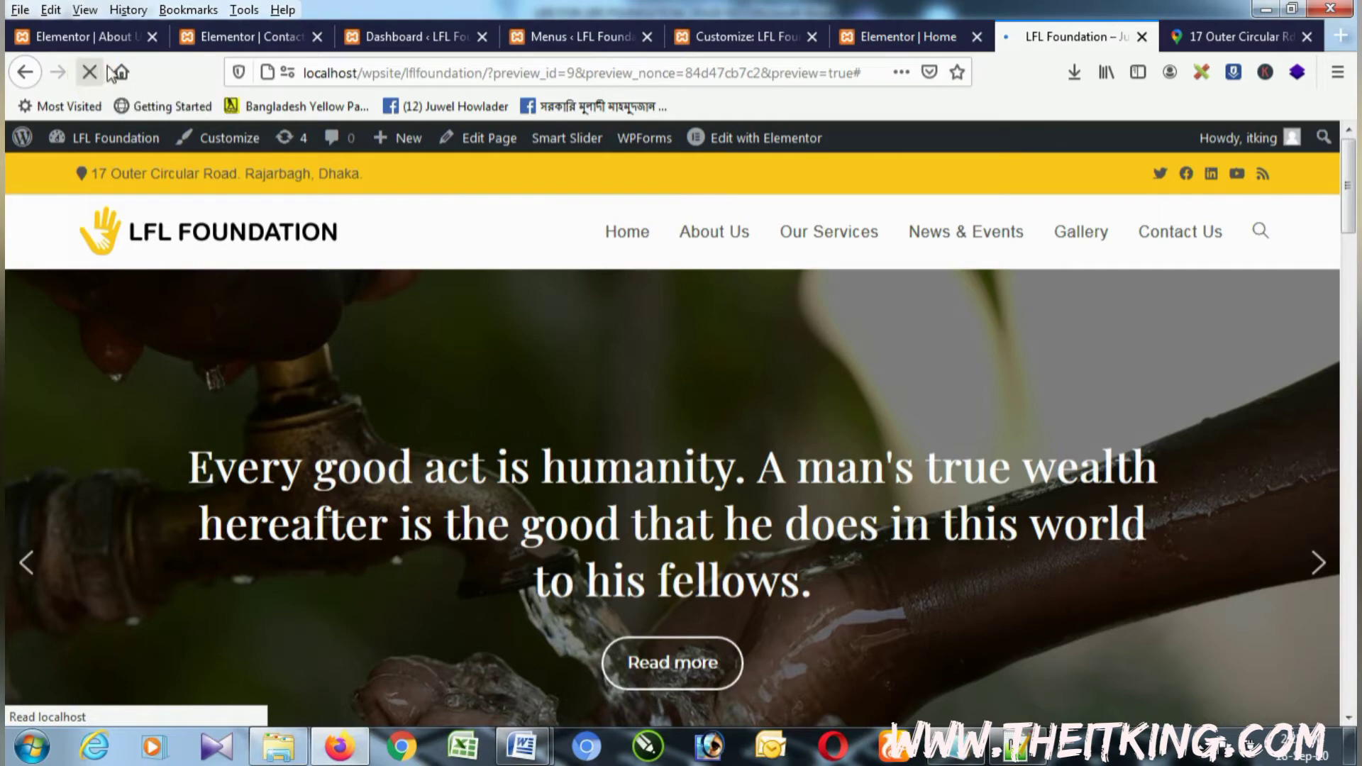
drag(488, 75, 981, 108)
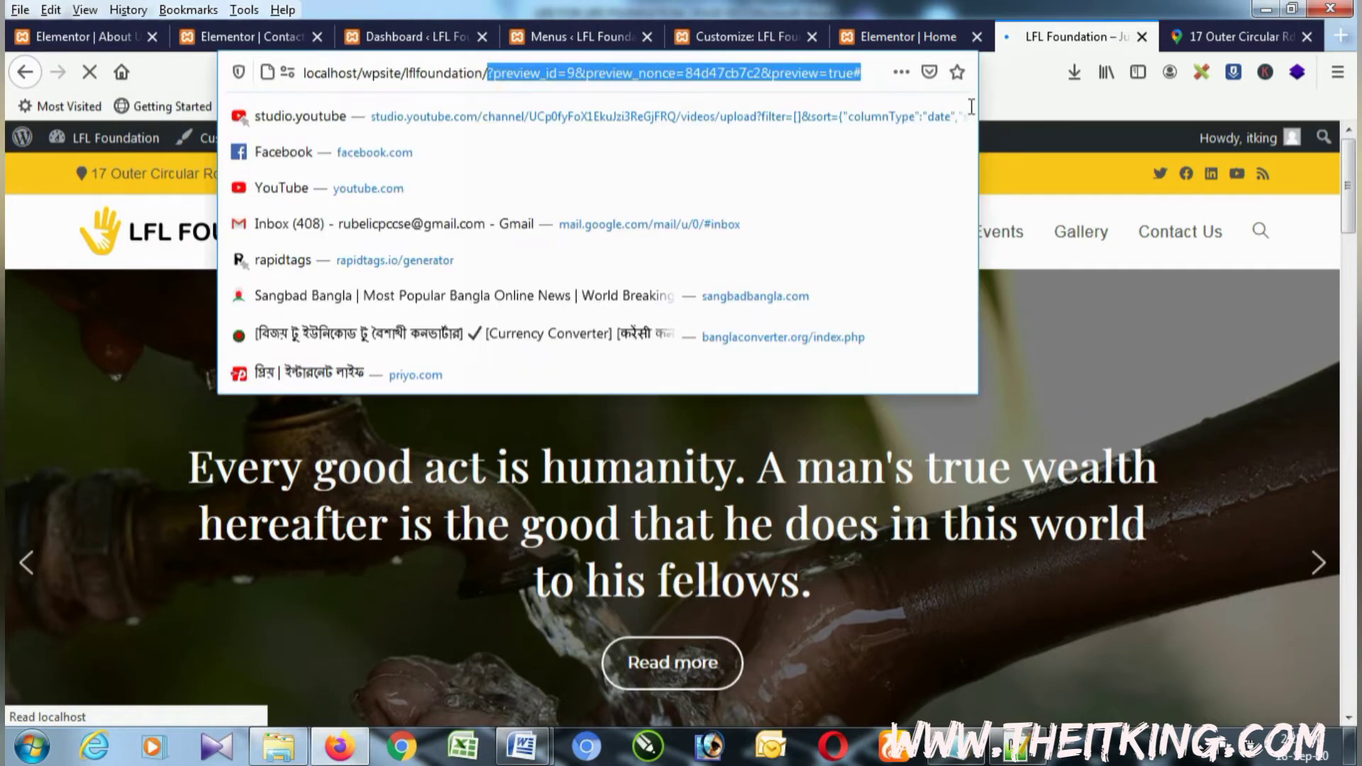
key(BackSpace)
key(Return)
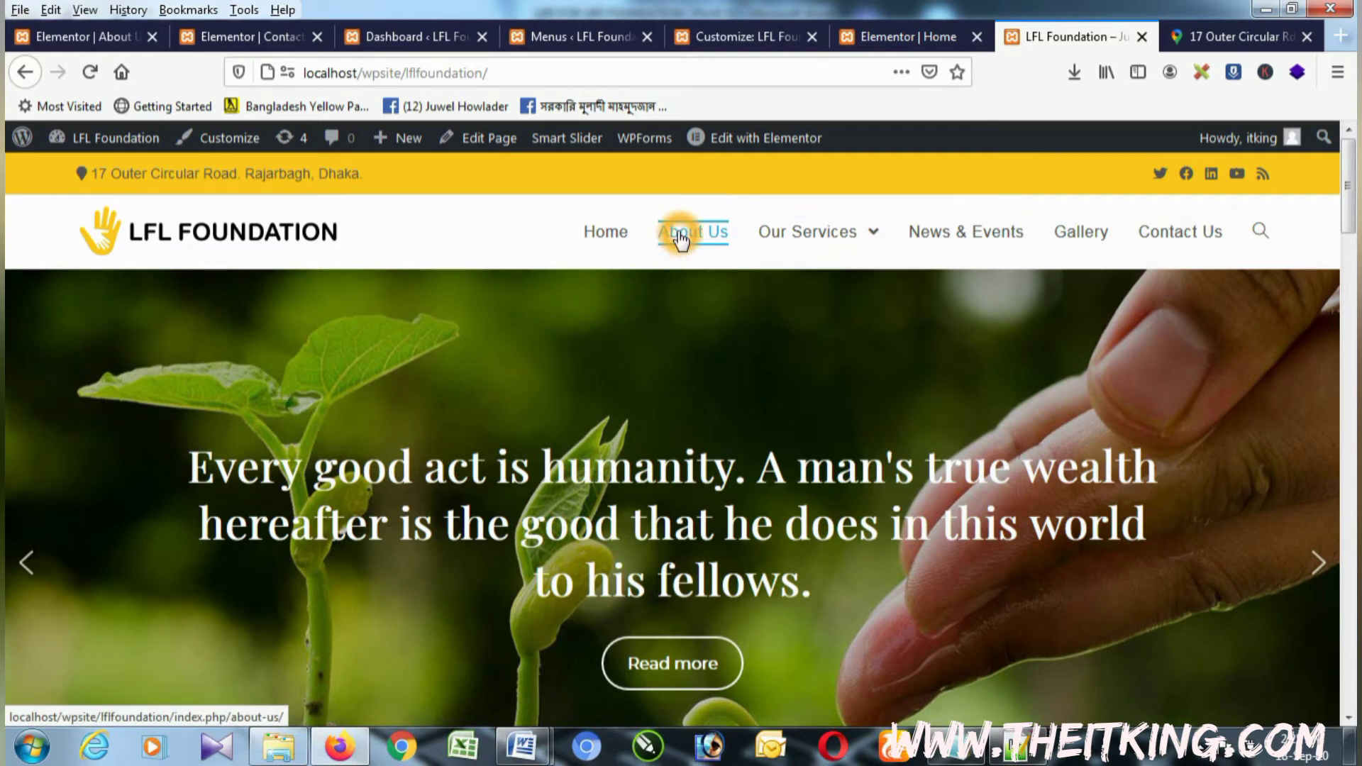
Step: Follow the About Us link in the site's navigation and look through the page's content
click(680, 240)
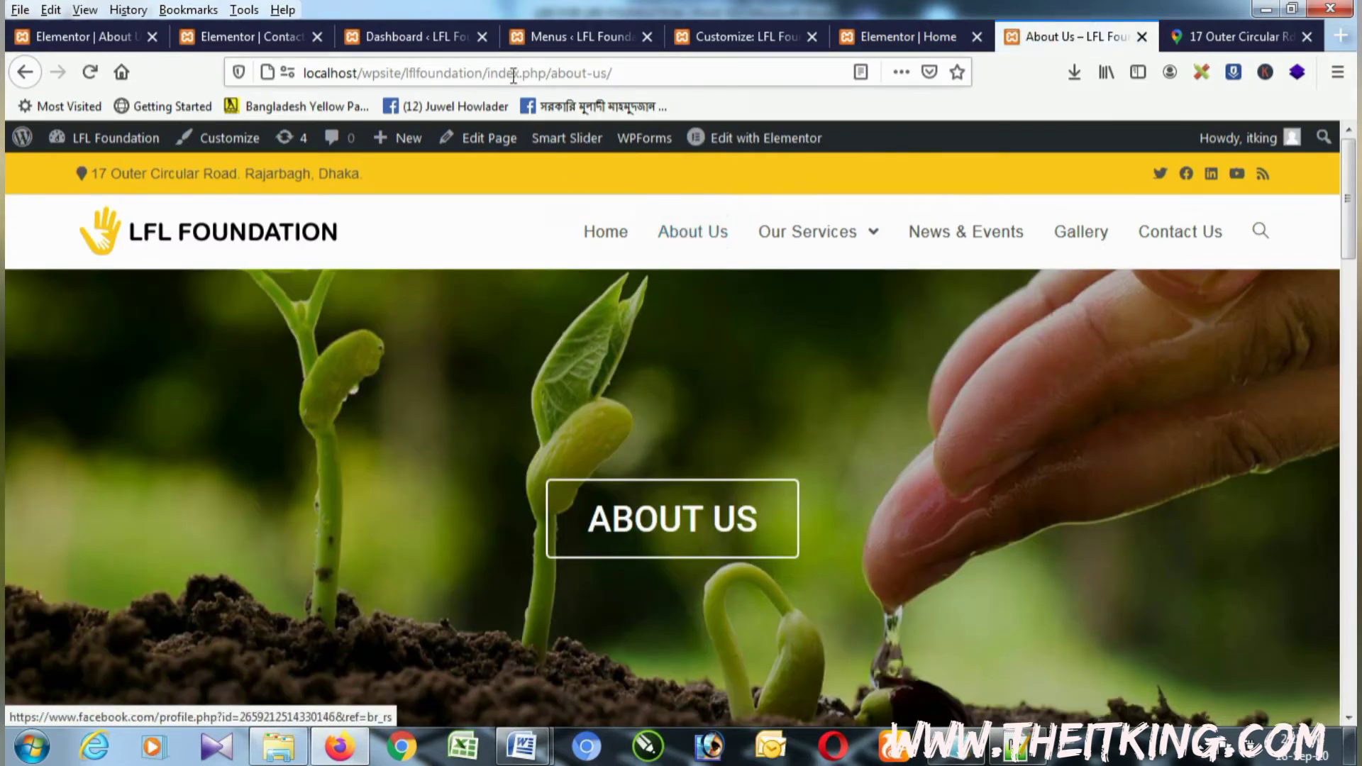
scroll(693, 376, down, 15)
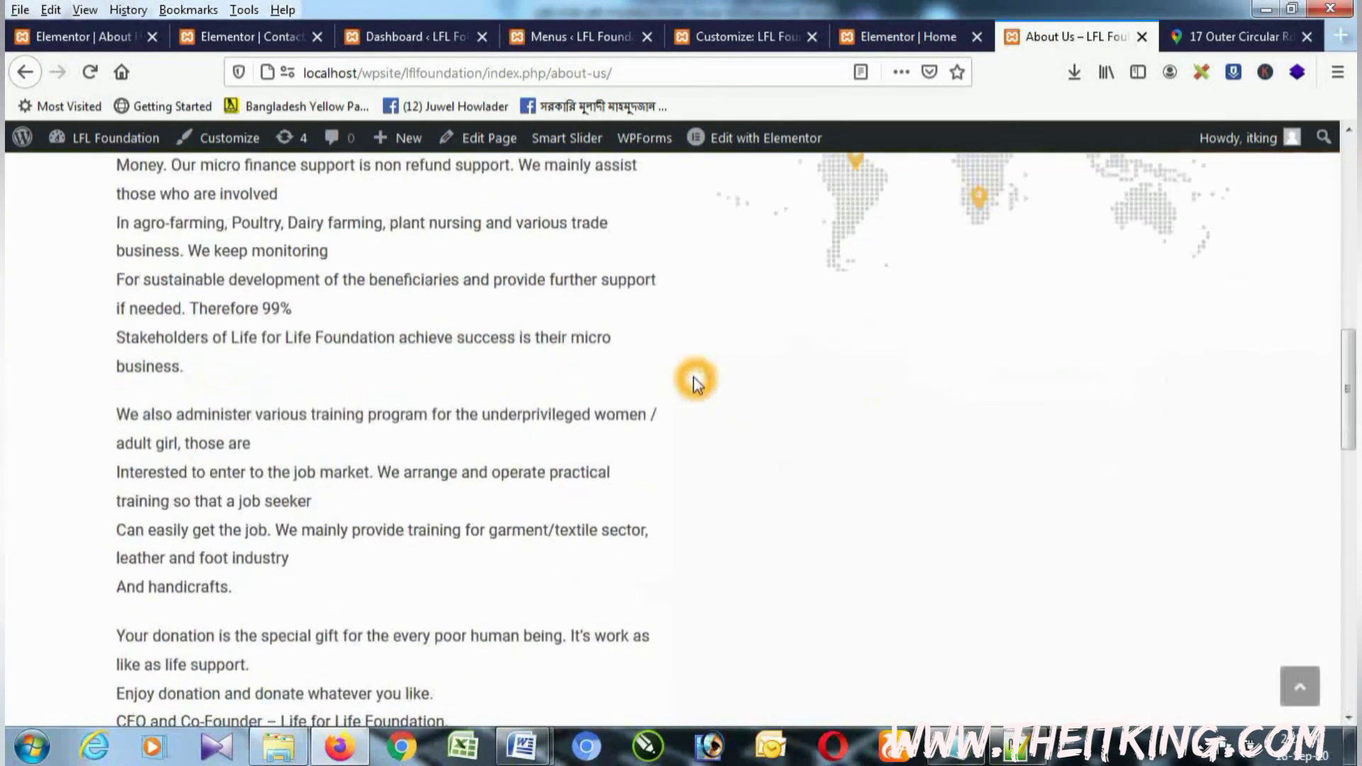
Step: View the rest of the About Us page down to its footer and follow the Contact Us link in the site's navigation
scroll(701, 386, down, 10)
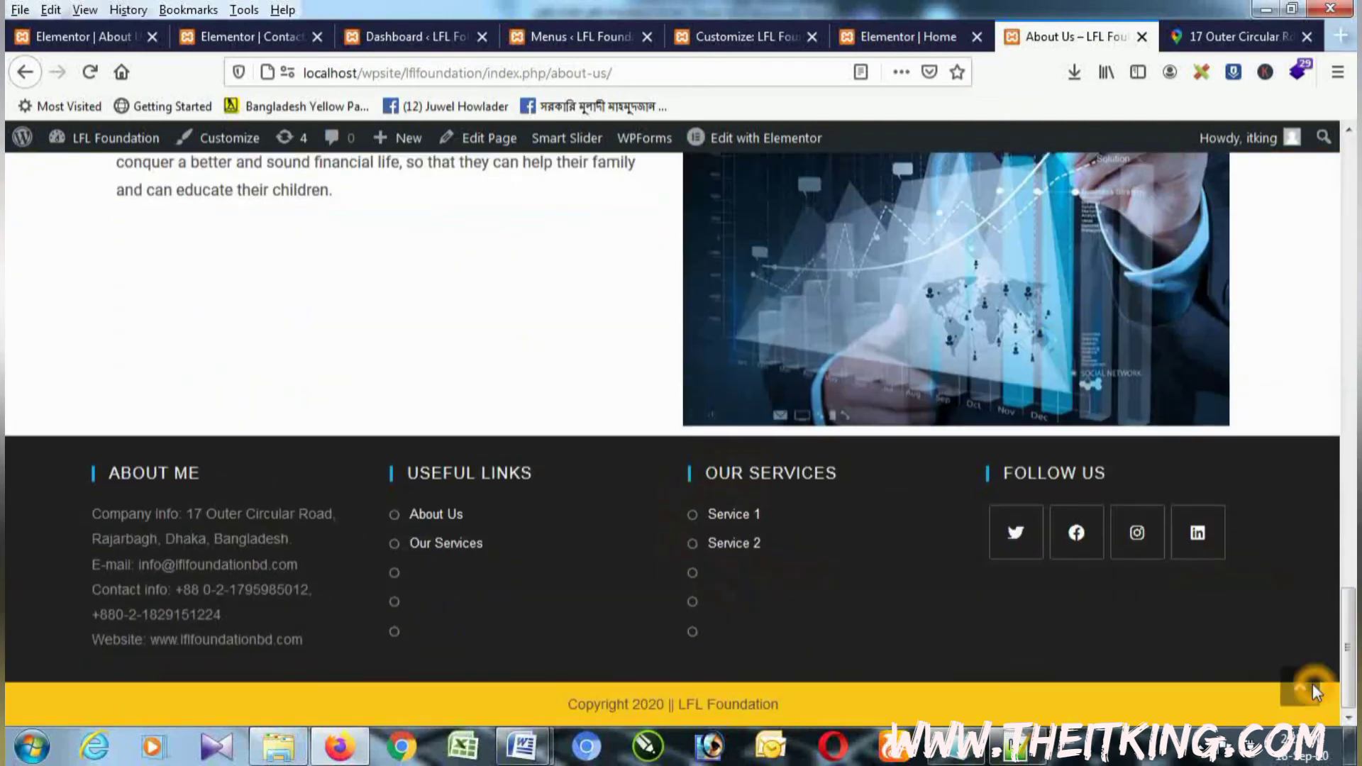
click(1311, 688)
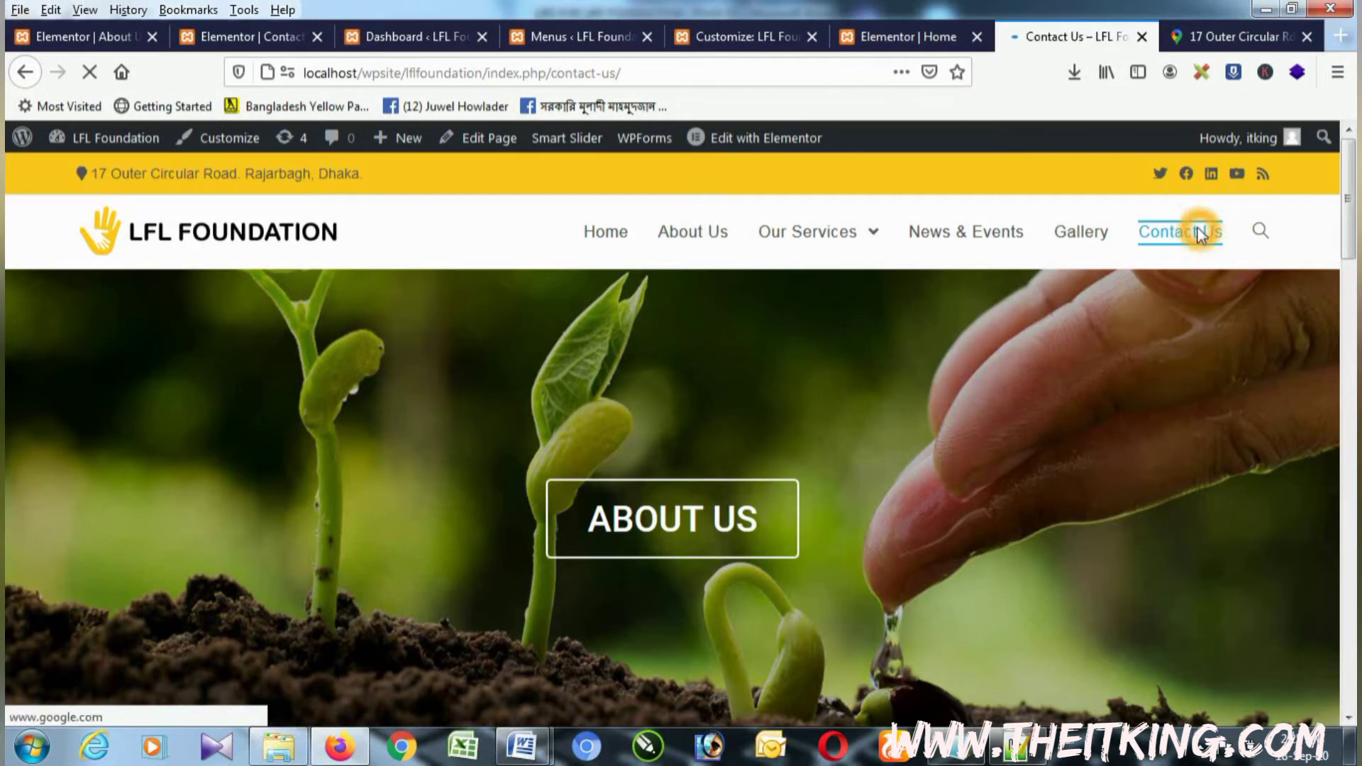
Step: Look through the Contact Us page and return to the Home page through the site's navigation
scroll(509, 412, down, 10)
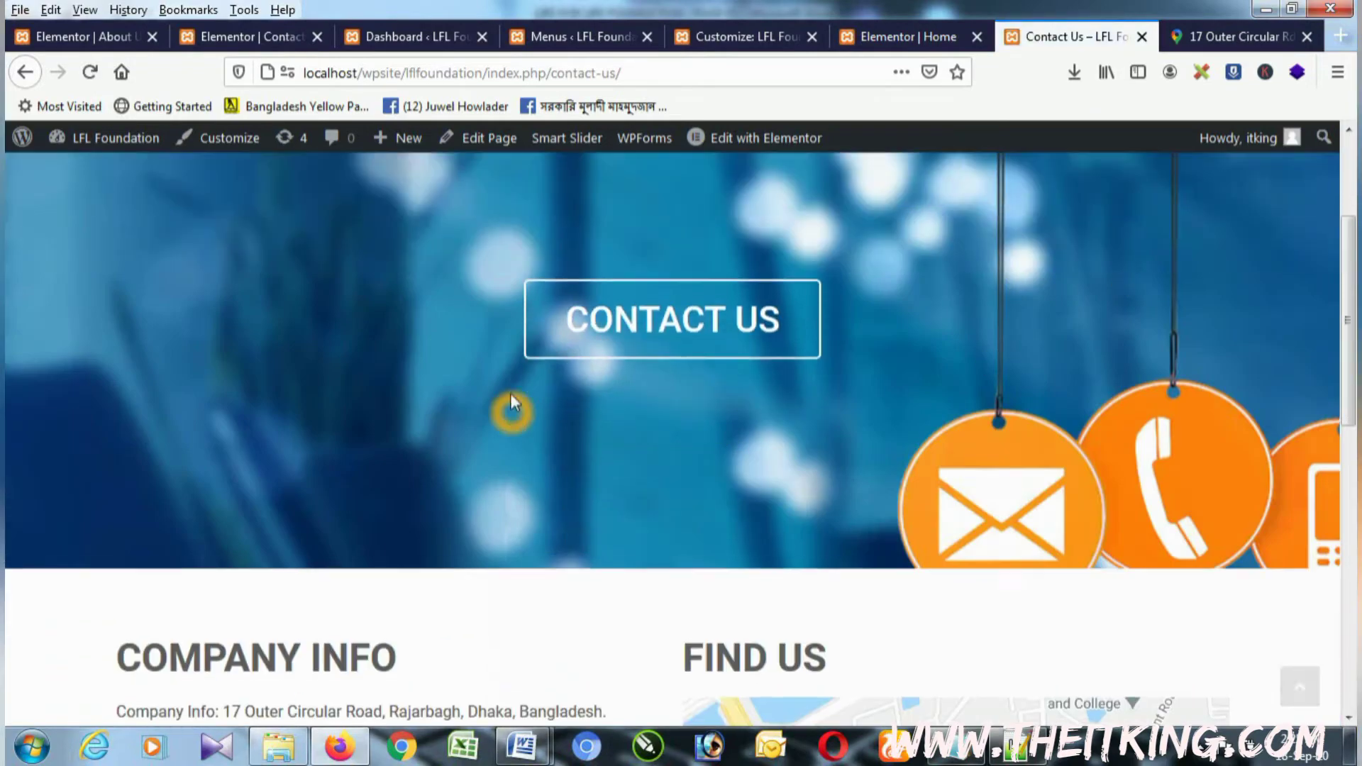
scroll(524, 406, up, 10)
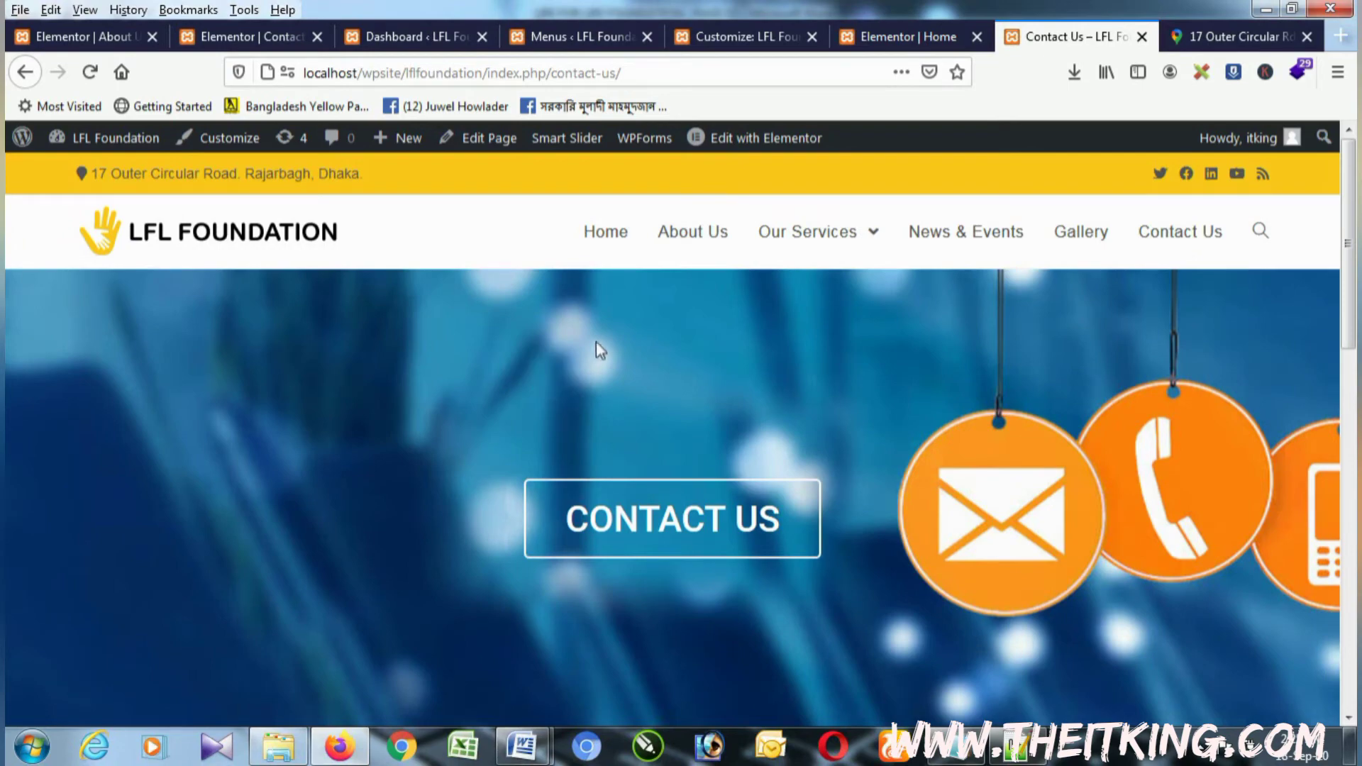
click(622, 241)
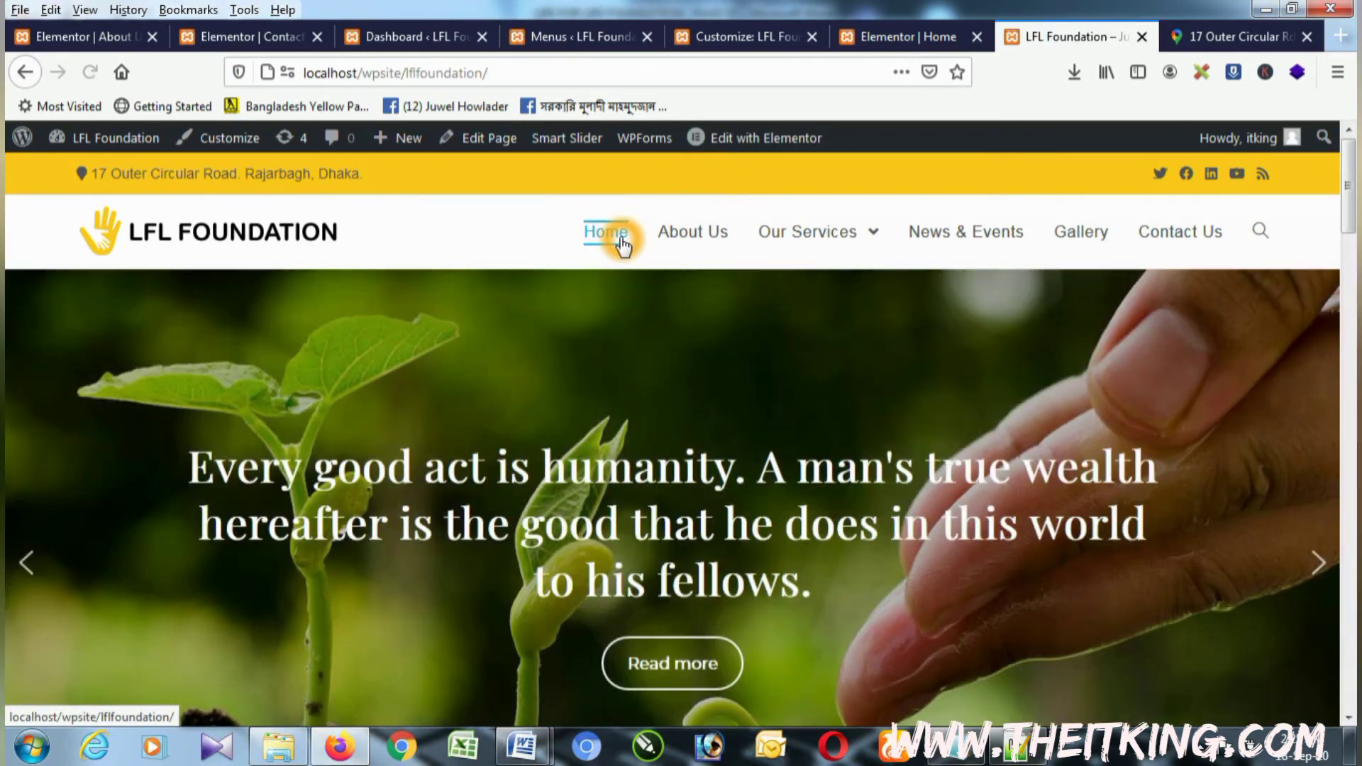
Step: Save the main menu again in the WordPress menu editor and go back to the open LFL Foundation home page
click(423, 39)
click(578, 37)
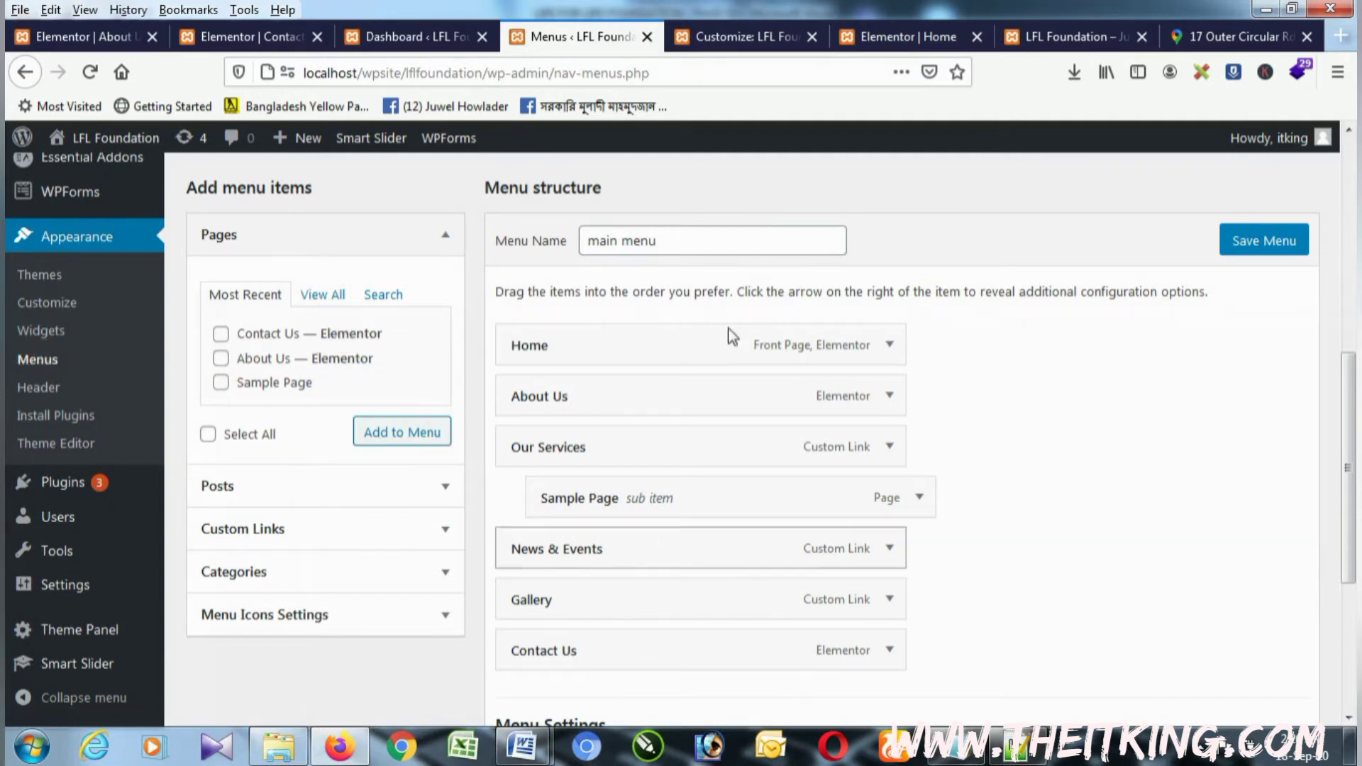
click(1277, 250)
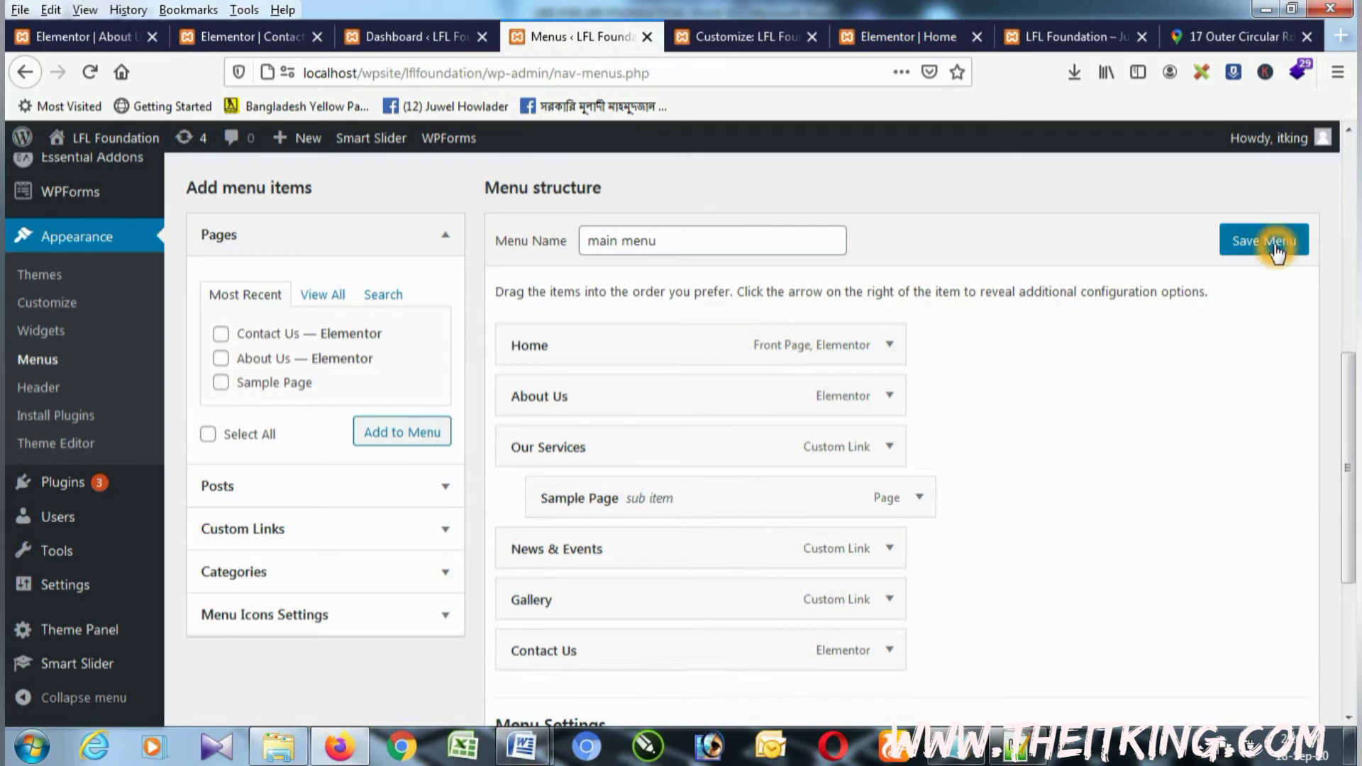
click(1082, 42)
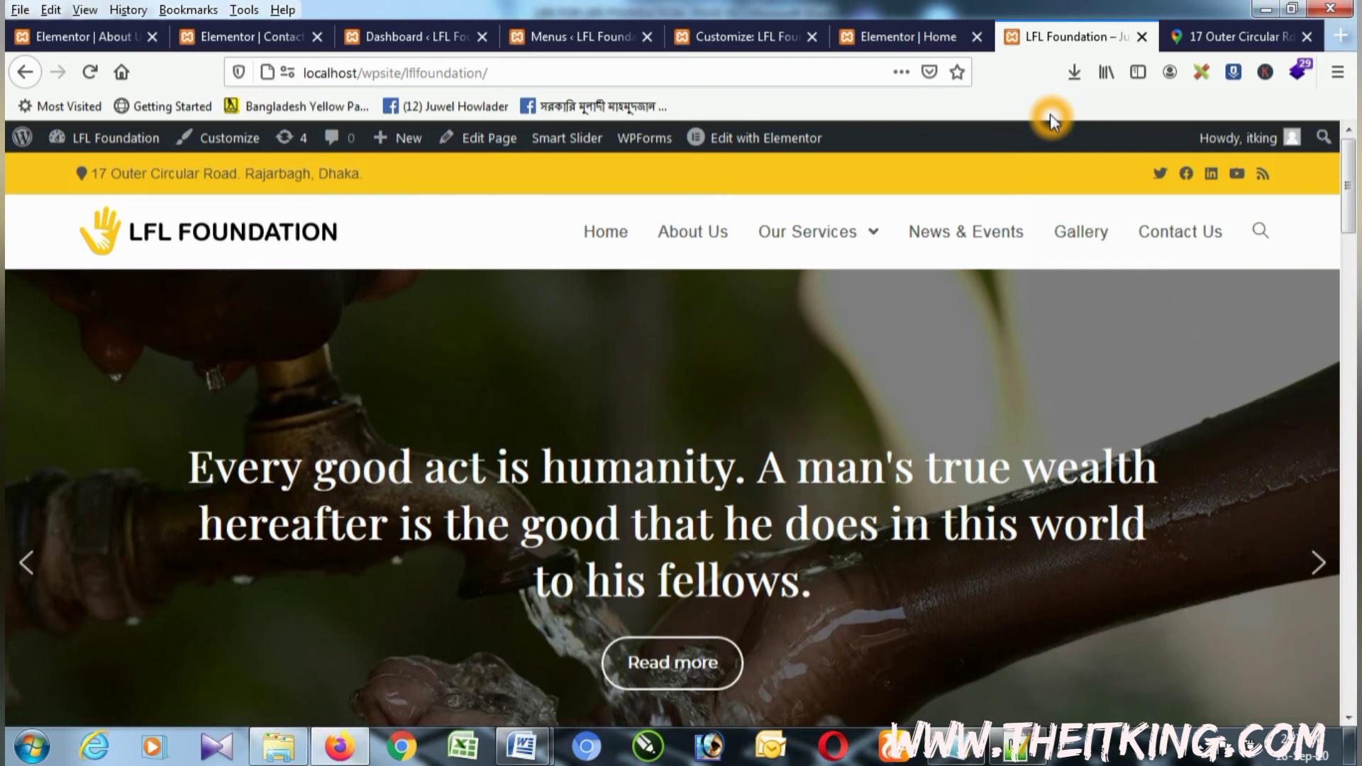
click(1208, 747)
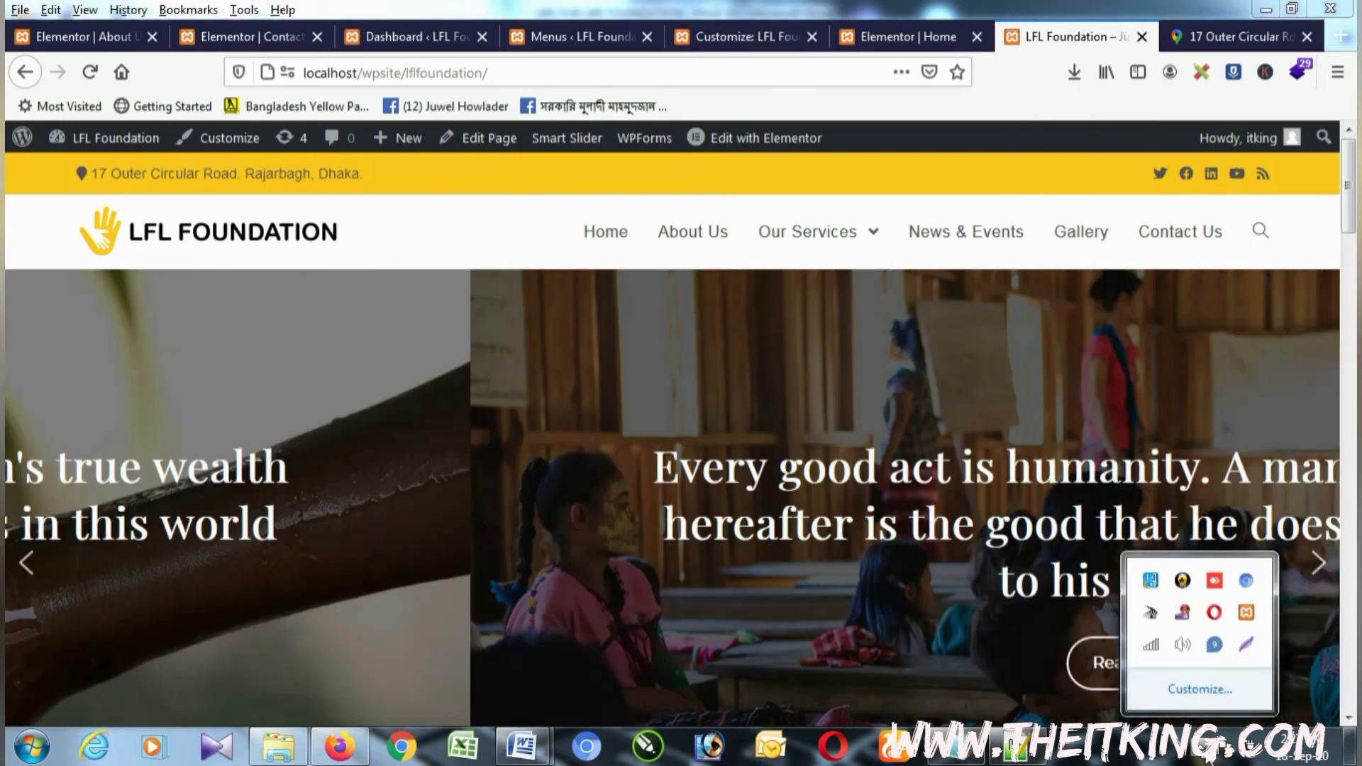
right_click(1182, 612)
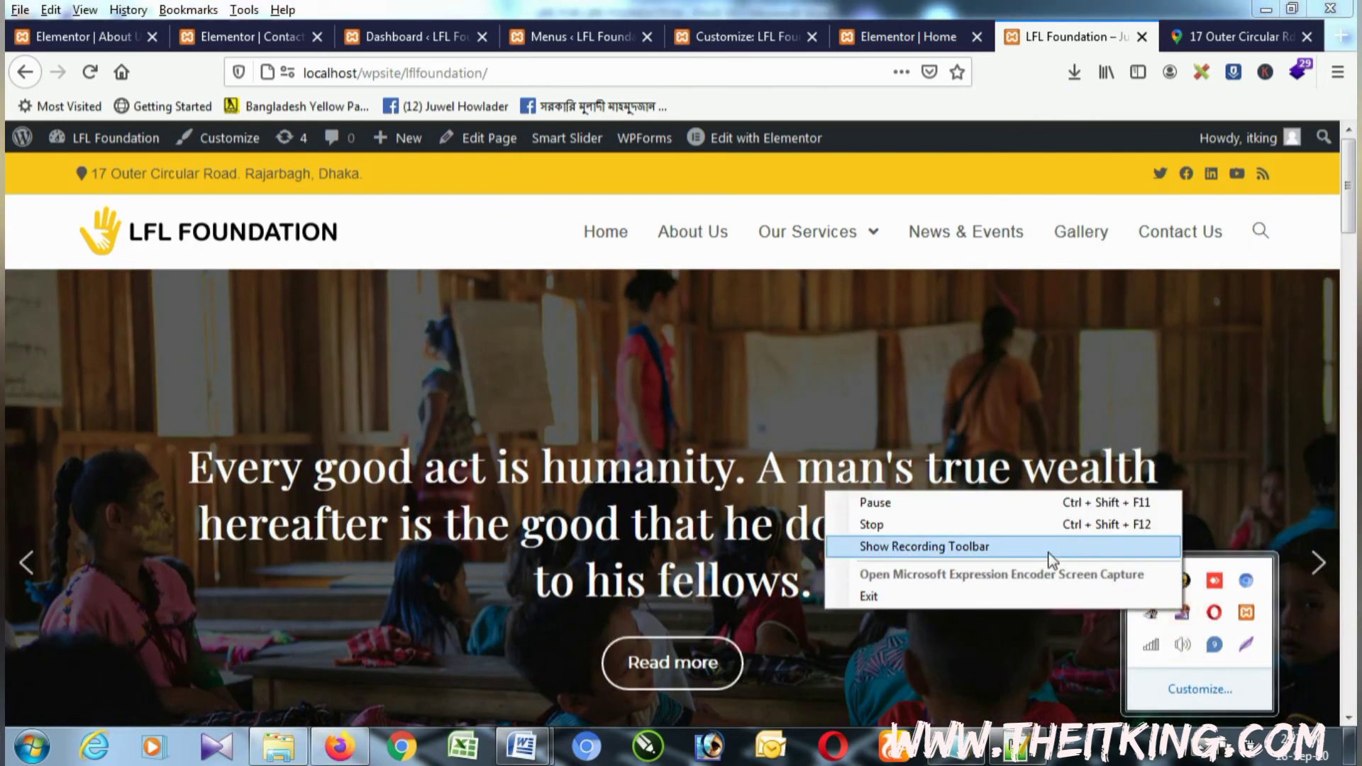